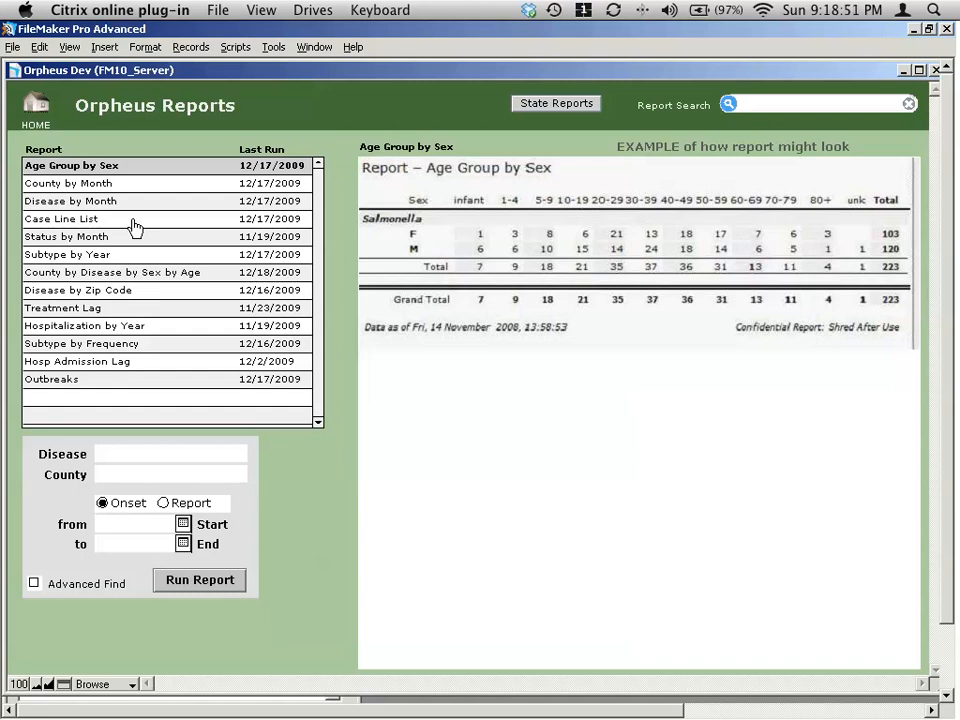
# Step: Open the report search form and set the disease criterion to Salmonella
pyautogui.click(729, 106)
pyautogui.click(729, 106)
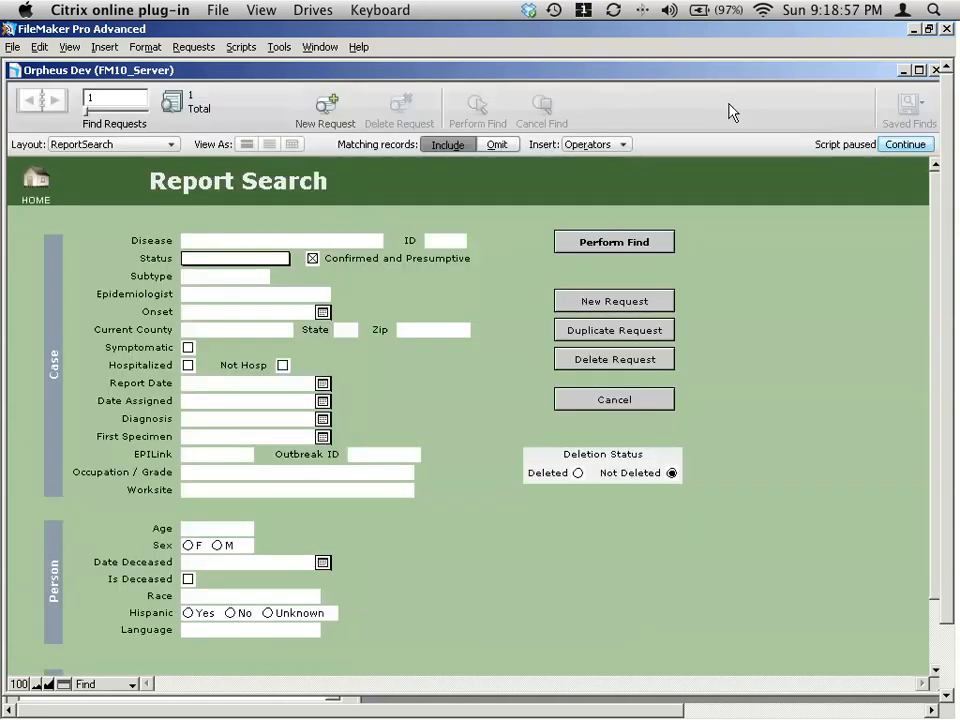
pyautogui.click(207, 241)
pyautogui.write('s')
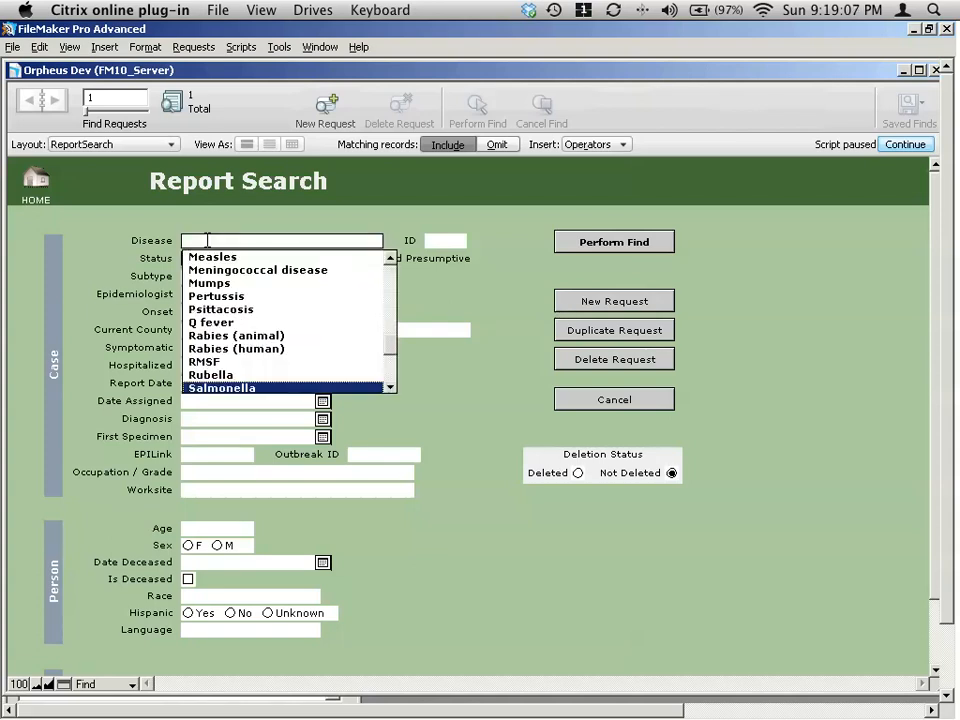
pyautogui.press('Tab')
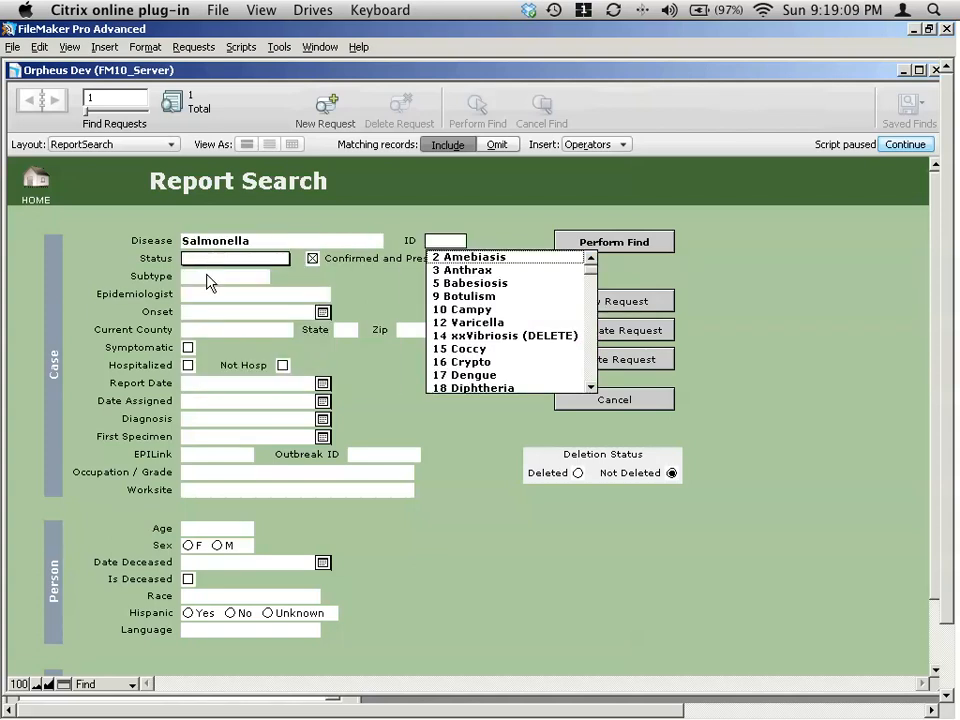
# Step: Enter typhi as the subtype, run the find and sort the resulting case list by subtype
pyautogui.click(207, 275)
pyautogui.write('typh')
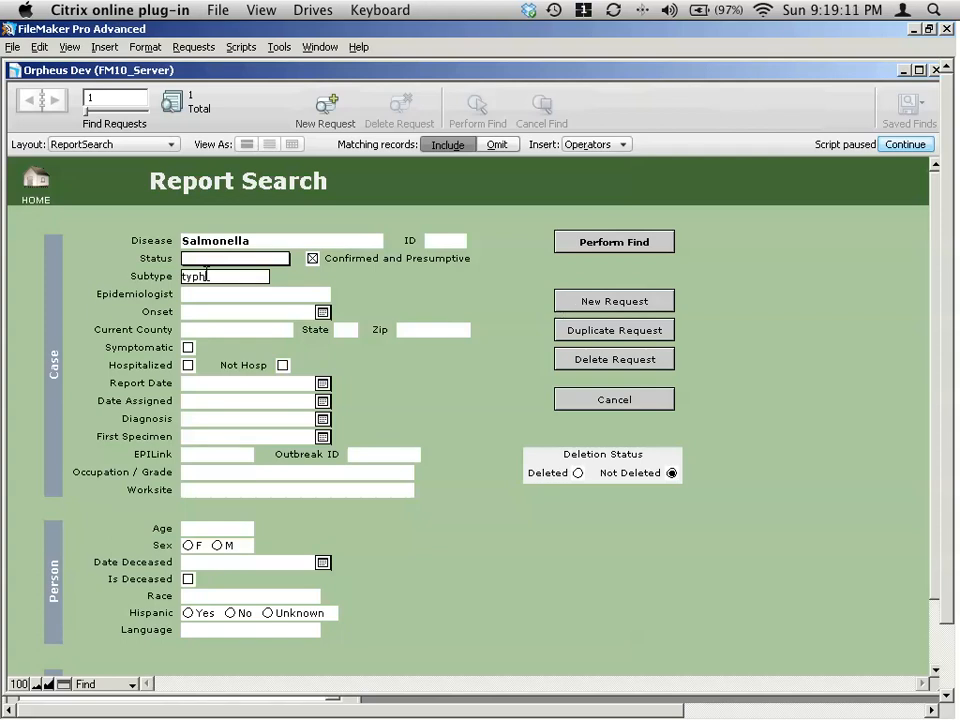
pyautogui.write('o')
pyautogui.press('BackSpace')
pyautogui.write('i')
pyautogui.press('Return')
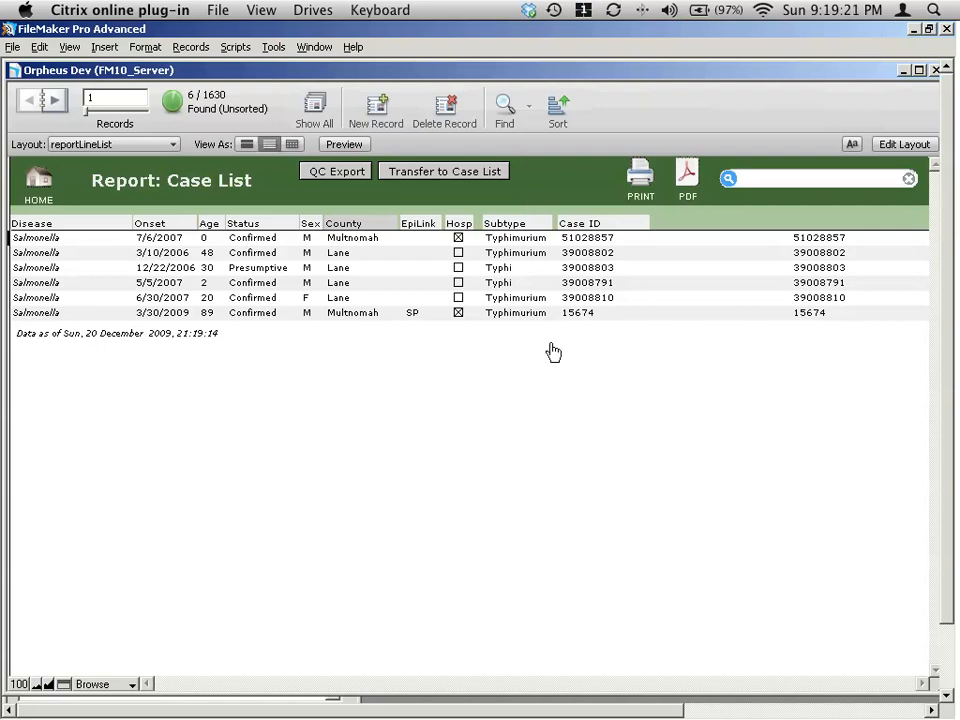
pyautogui.click(531, 220)
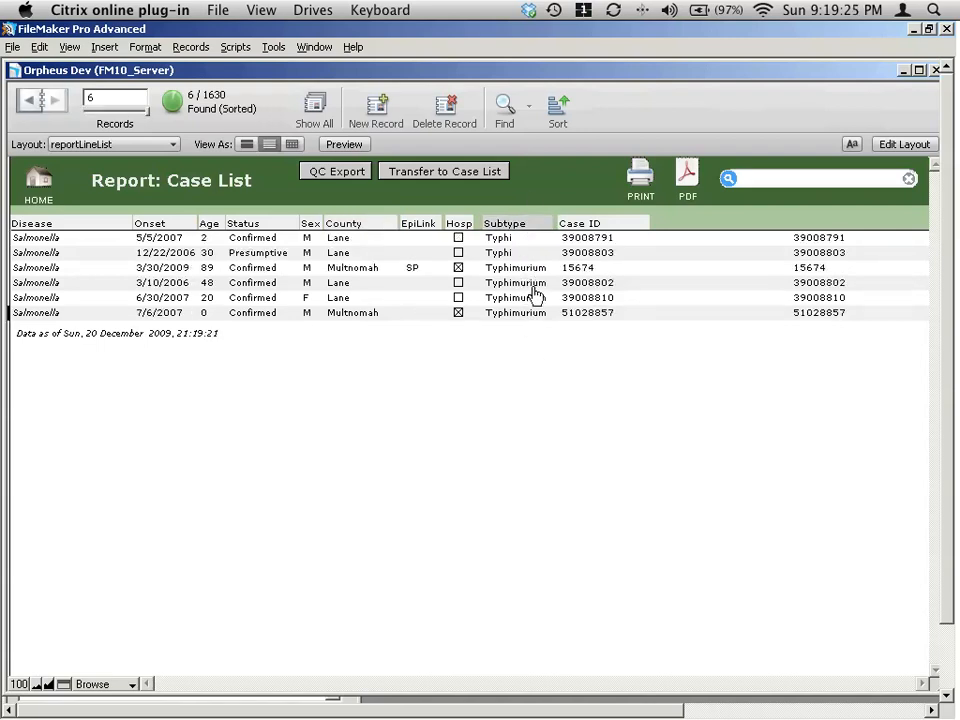
# Step: Start a new report search from the case list with Salmonella as the disease
pyautogui.click(727, 181)
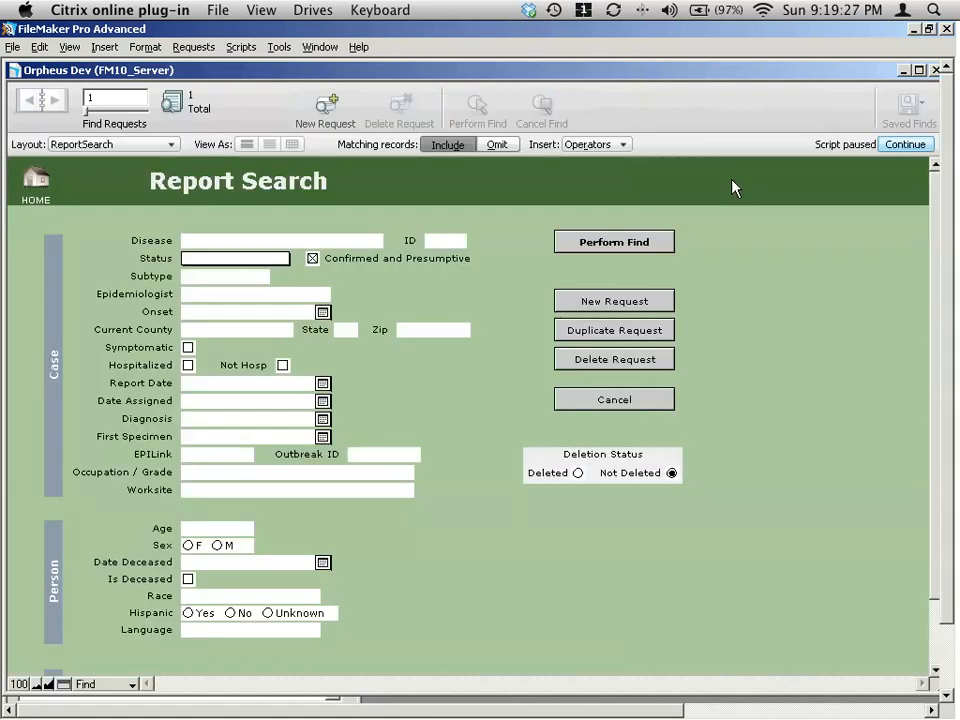
pyautogui.click(254, 240)
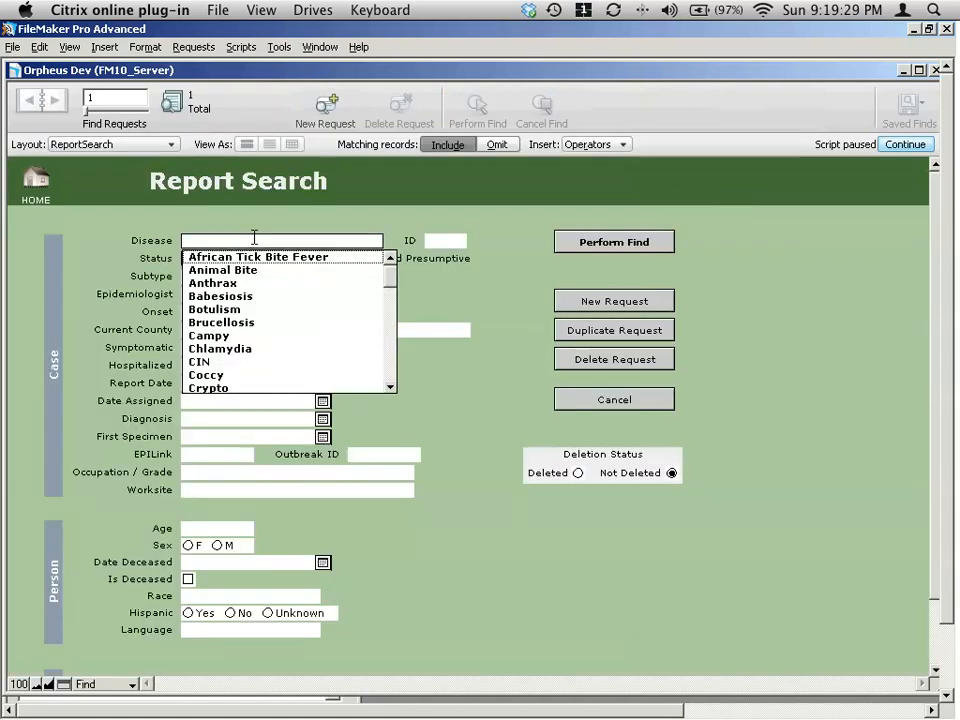
pyautogui.press('s')
pyautogui.press('Tab')
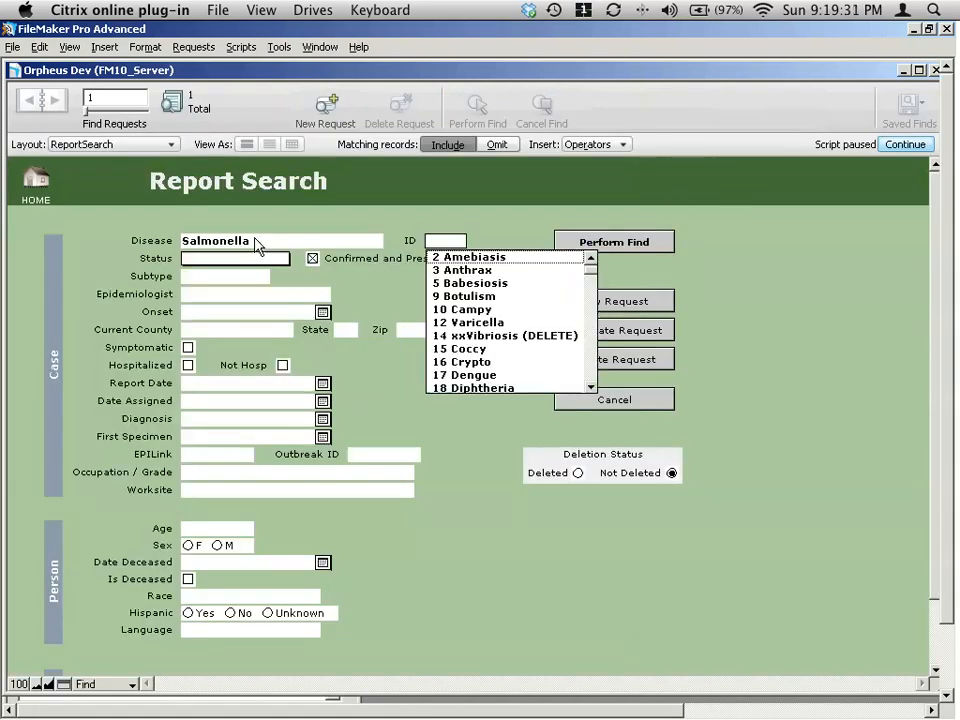
pyautogui.press('Tab')
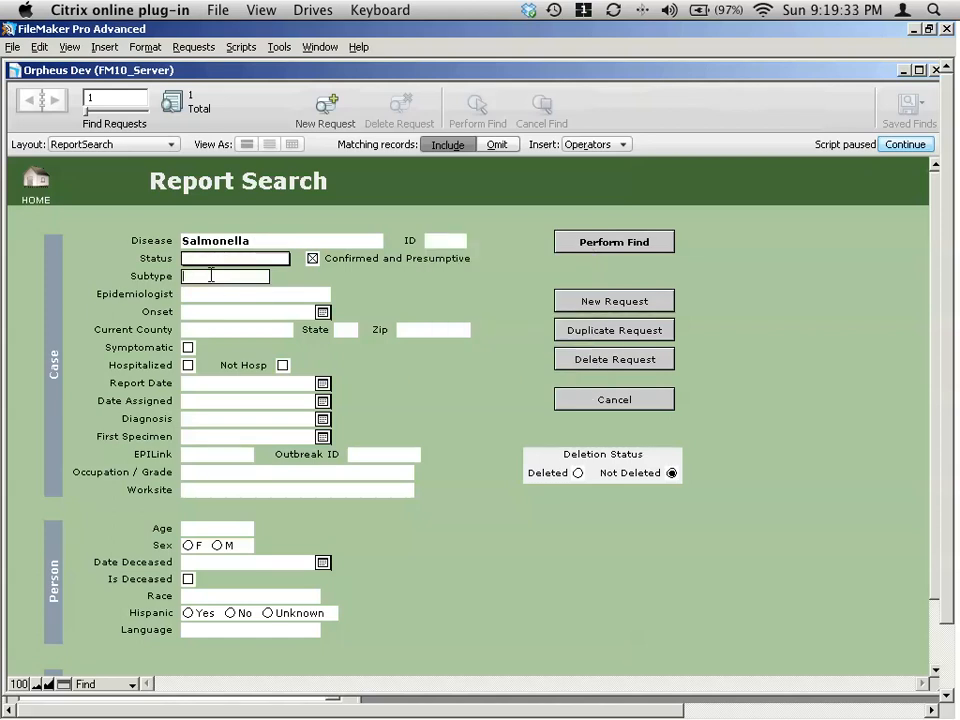
# Step: Set the subtype criterion to the exact match ==Typhi and run the find
pyautogui.click(211, 275)
pyautogui.write('==T')
pyautogui.write('yphy')
pyautogui.press('BackSpace')
pyautogui.write('i')
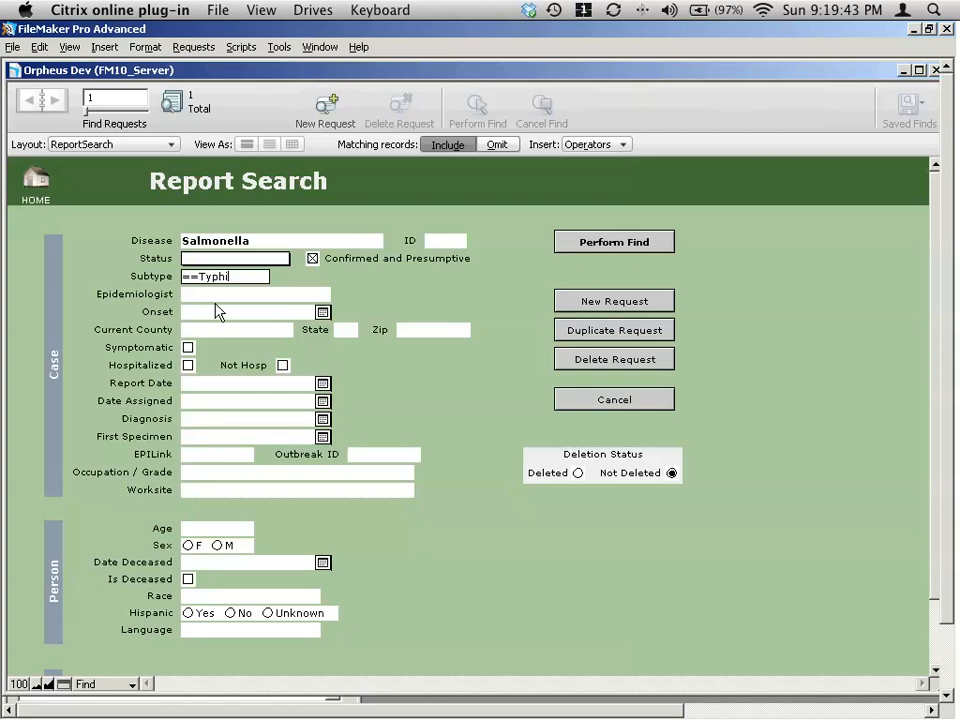
pyautogui.press('Return')
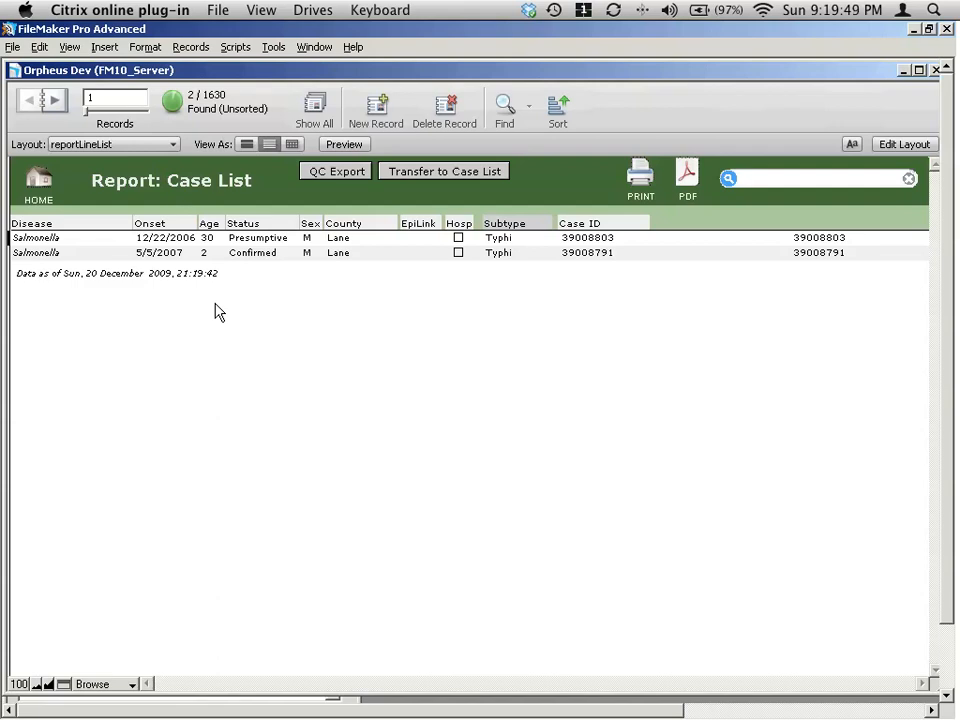
# Step: Return to the Orpheus Reports screen and, after previewing County by Month, select the Disease by Month report
pyautogui.click(44, 192)
pyautogui.click(166, 299)
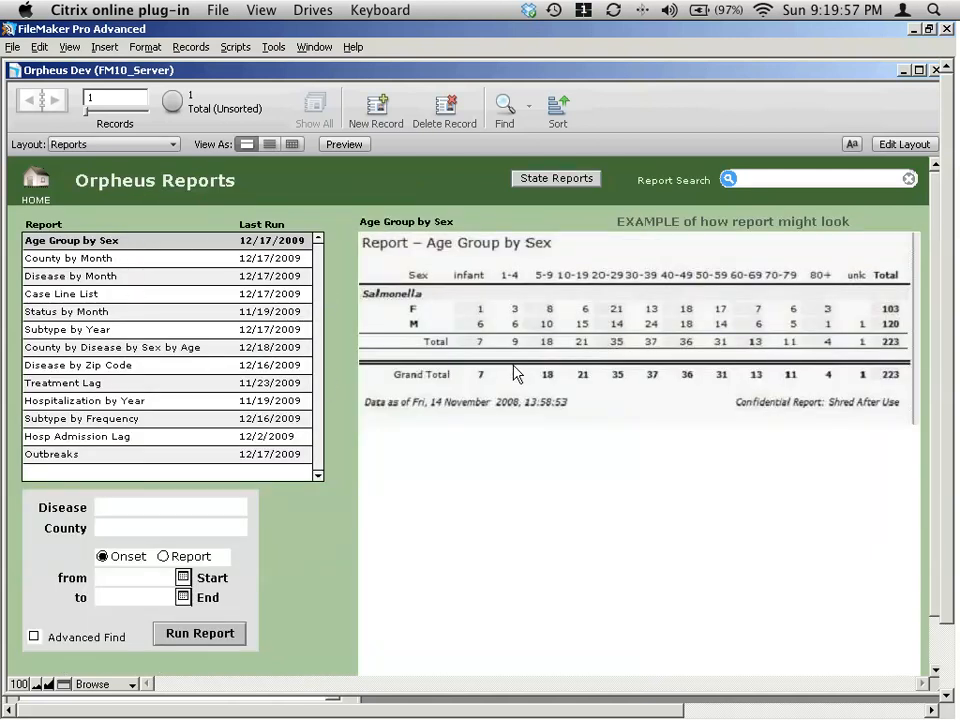
pyautogui.click(104, 262)
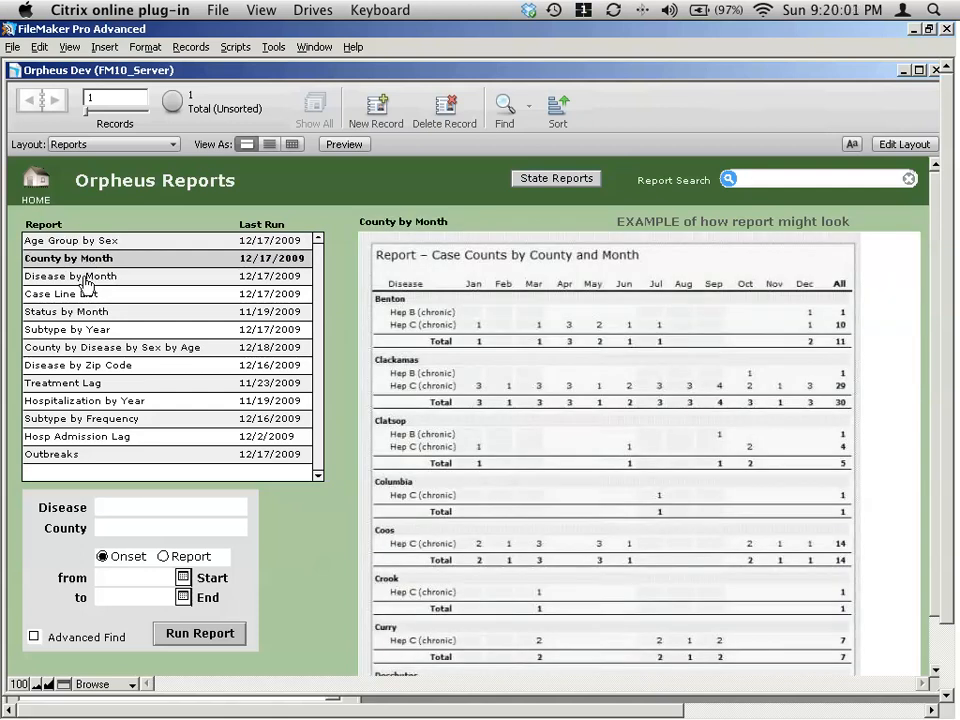
pyautogui.click(189, 278)
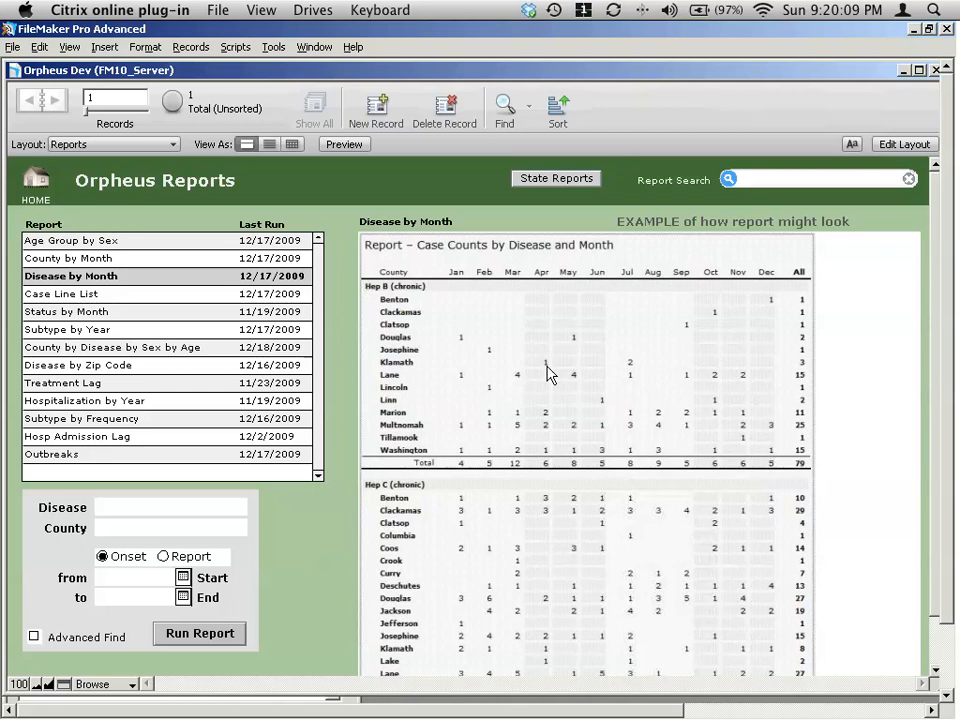
# Step: Set the report's disease filter to Salmonella and leave the county blank
pyautogui.click(117, 508)
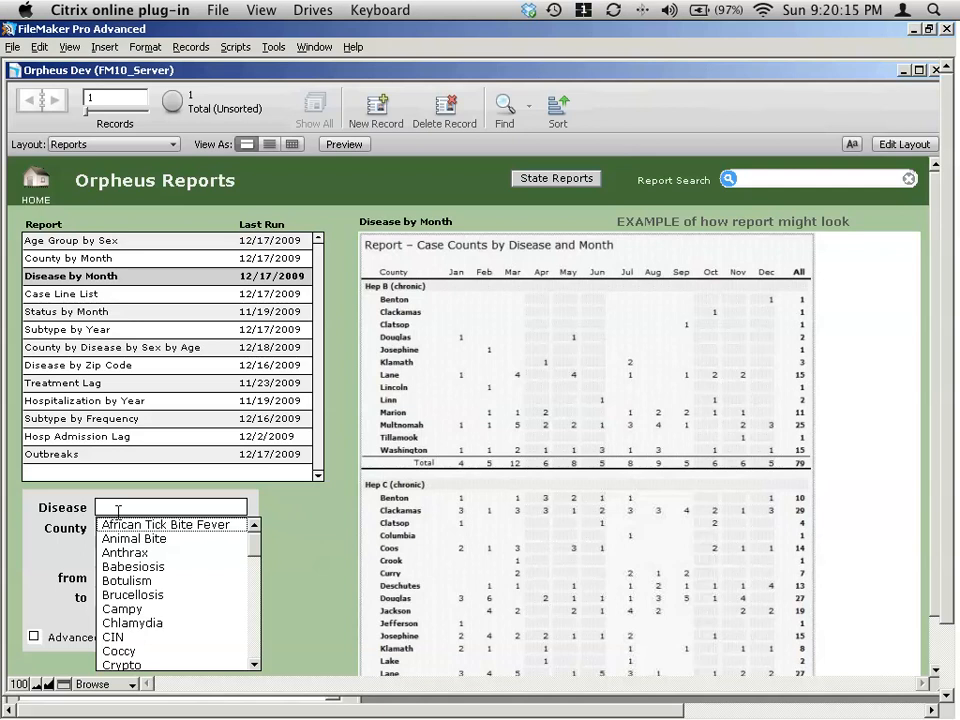
pyautogui.press('s')
pyautogui.press('Tab')
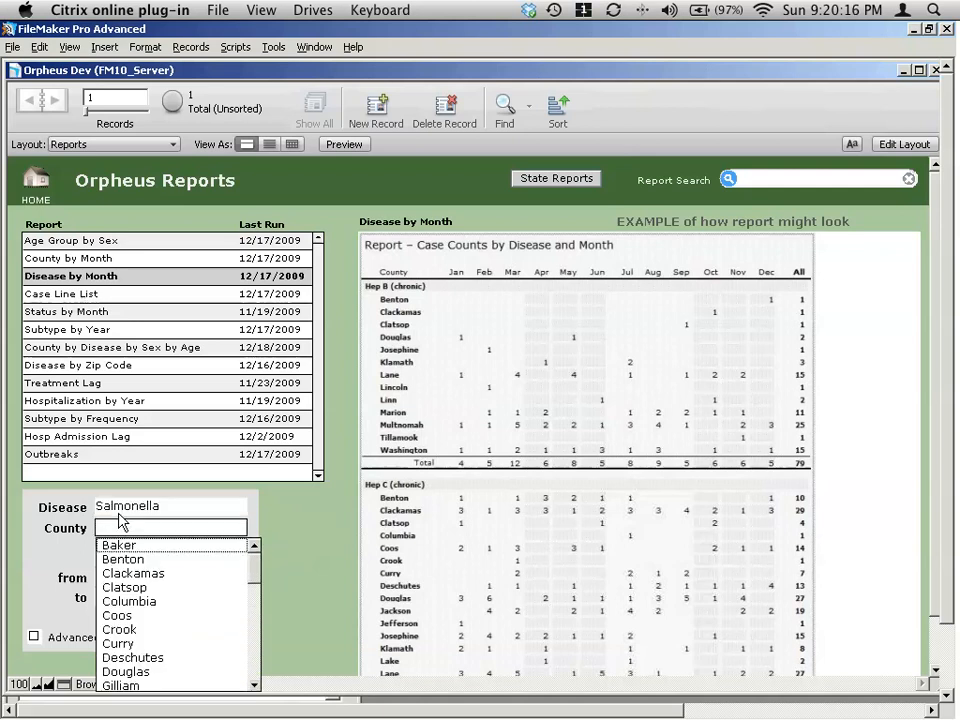
pyautogui.click(277, 544)
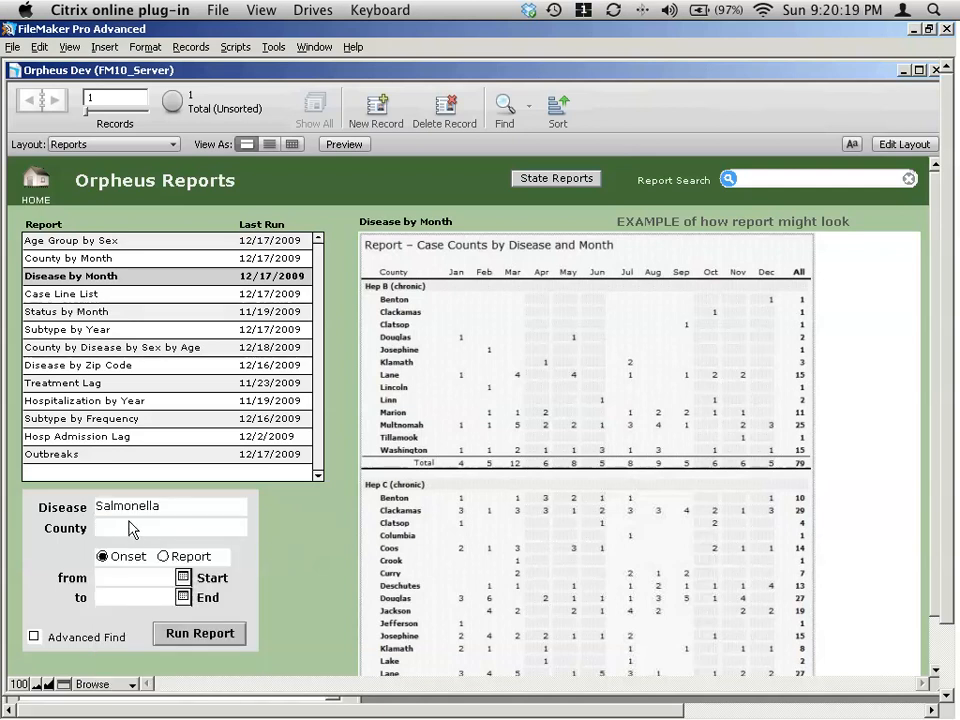
# Step: Set the report's onset date range from 1/1/2009 to 12/31/2009
pyautogui.click(127, 577)
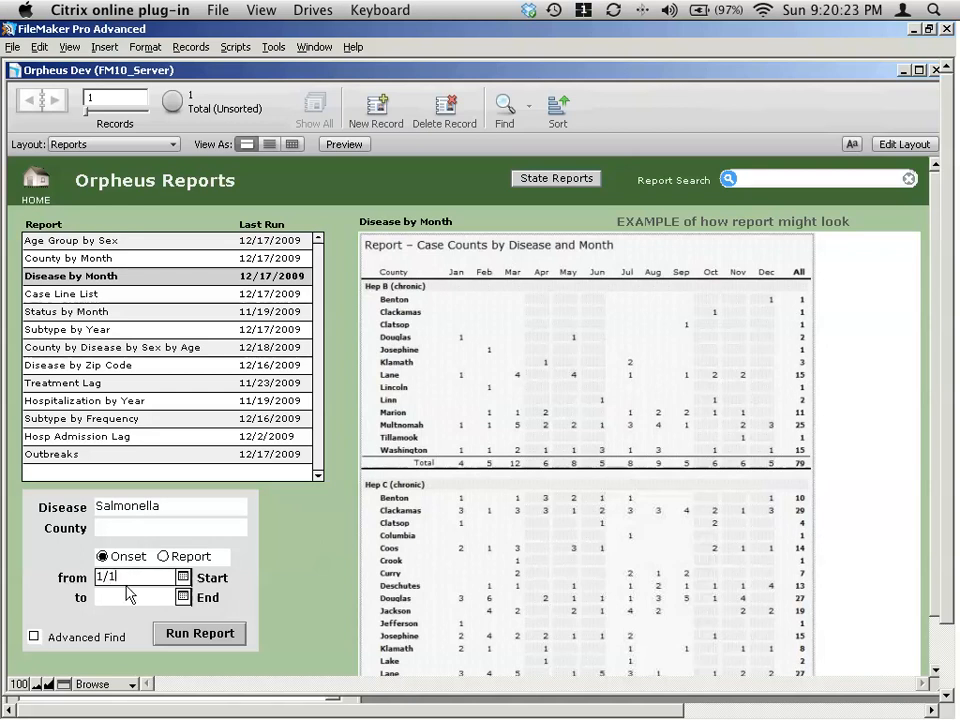
pyautogui.write('1/1/2009')
pyautogui.click(125, 597)
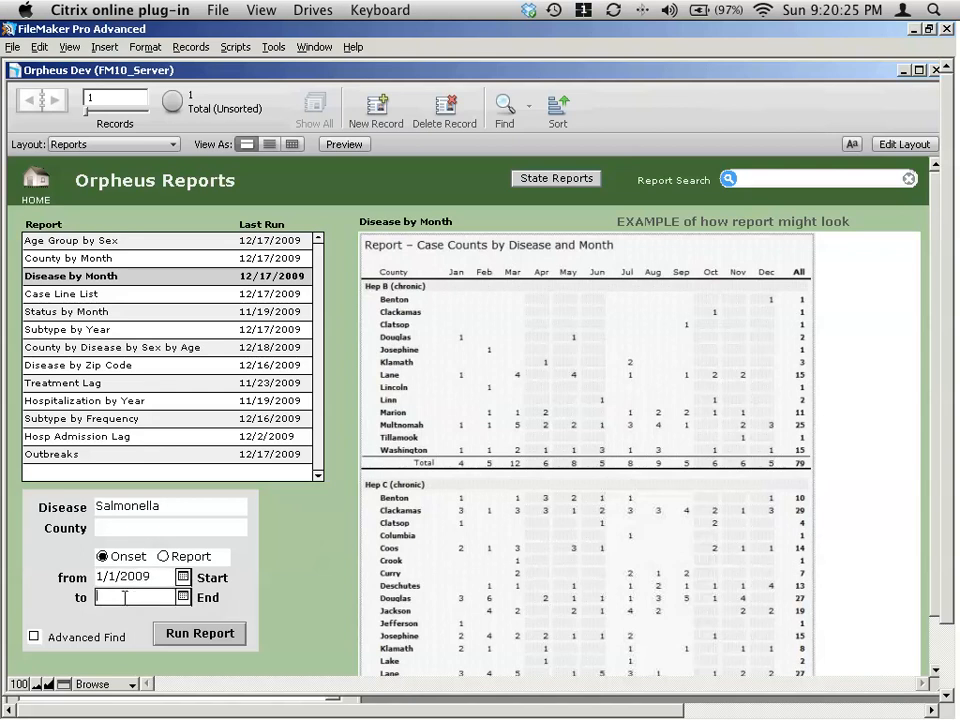
pyautogui.write('12/31')
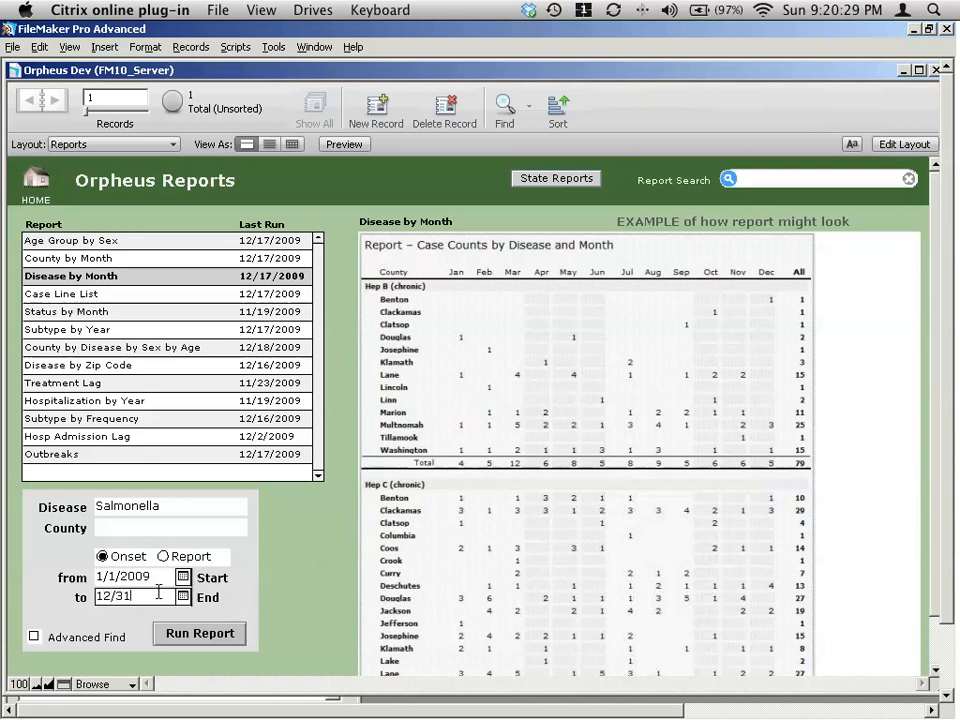
pyautogui.write('/2009')
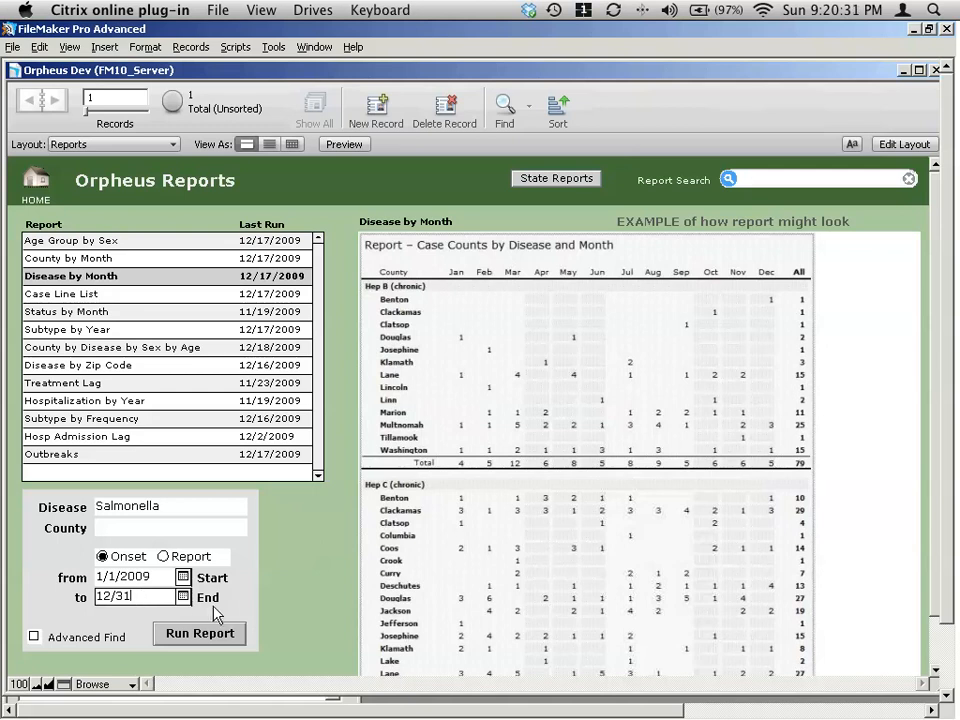
pyautogui.press('Tab')
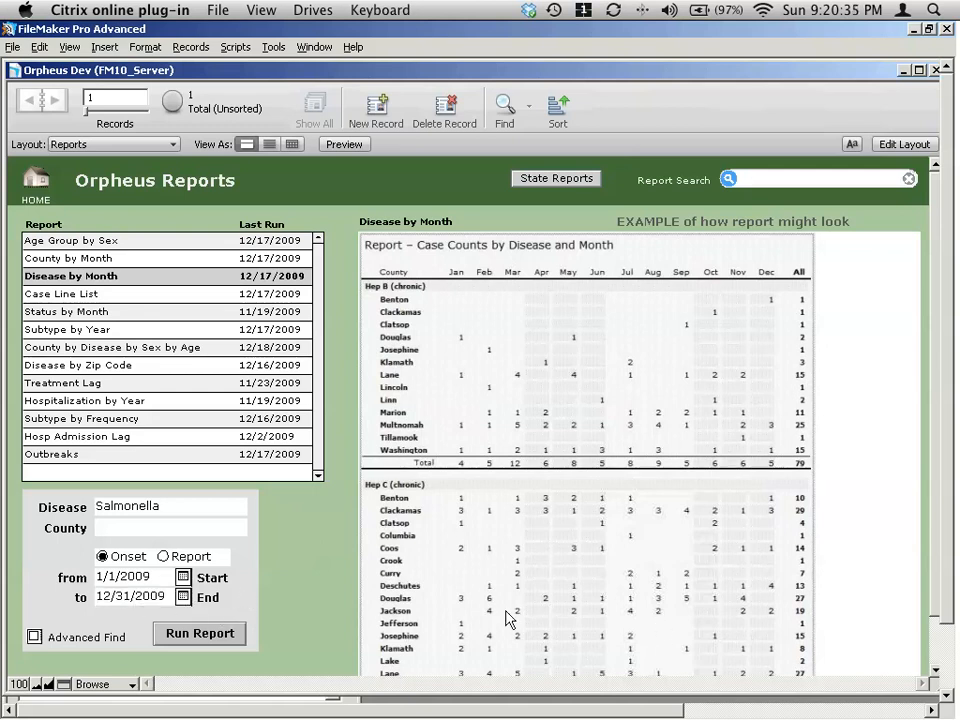
pyautogui.click(329, 588)
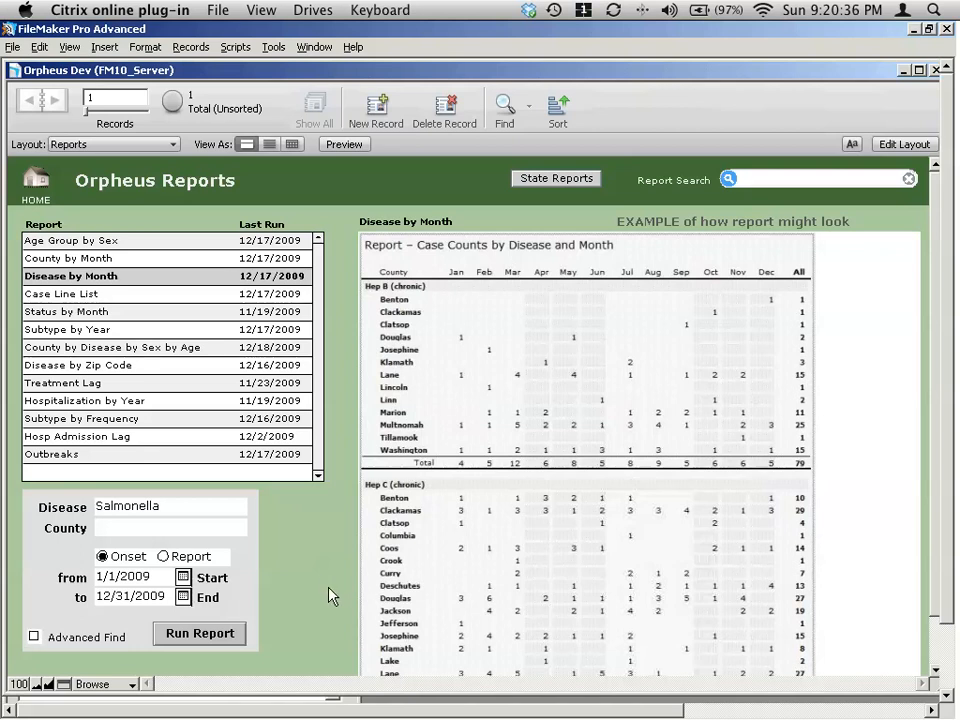
# Step: Run the Disease by Month report and close its preview window after viewing it
pyautogui.click(195, 634)
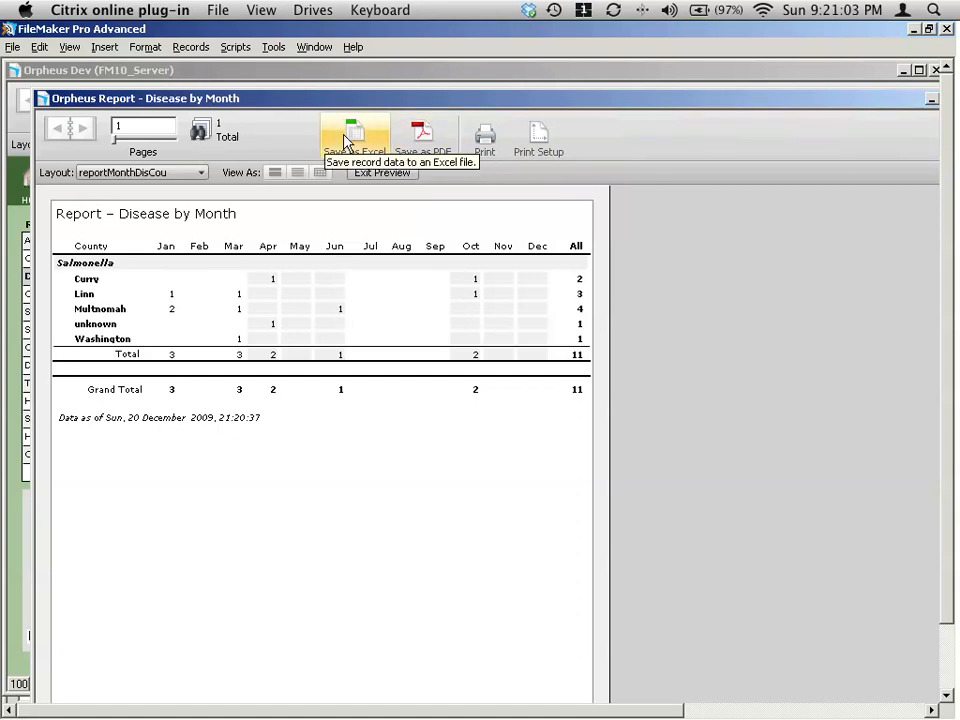
pyautogui.moveTo(437, 101); pyautogui.dragTo(353, 129)
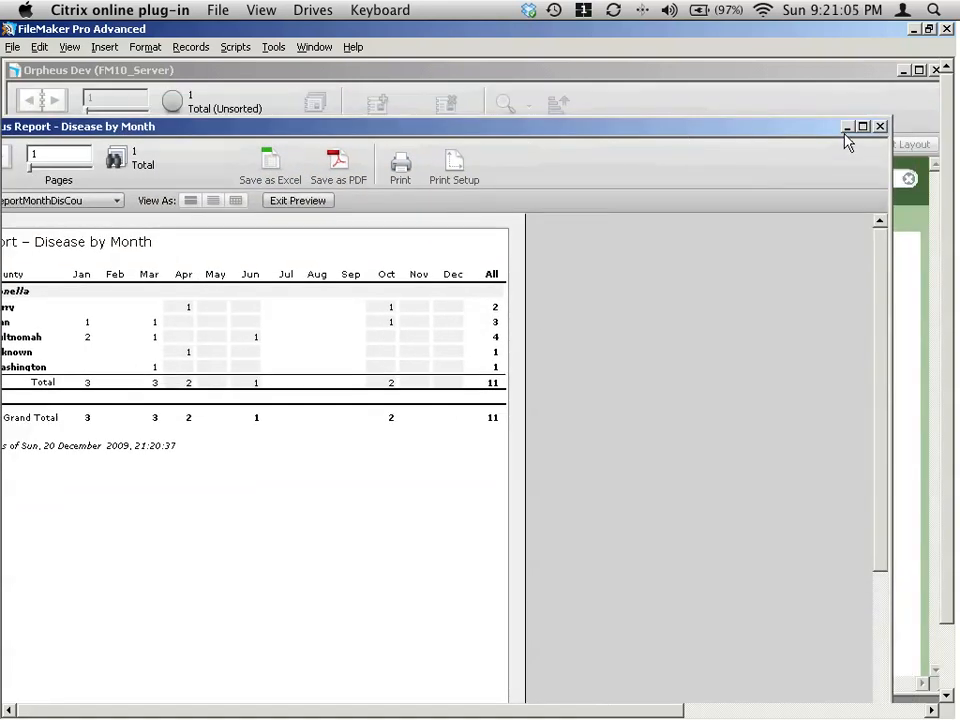
pyautogui.click(879, 127)
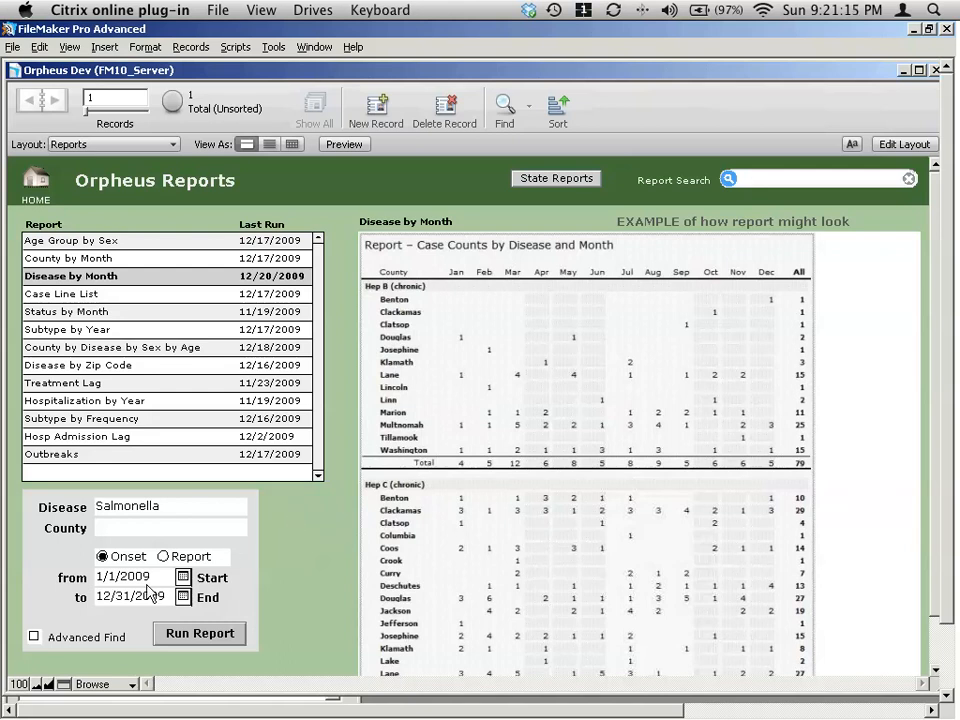
# Step: Turn on Advanced Find and run the Disease by Month report to open its detailed search form
pyautogui.click(32, 636)
pyautogui.click(200, 634)
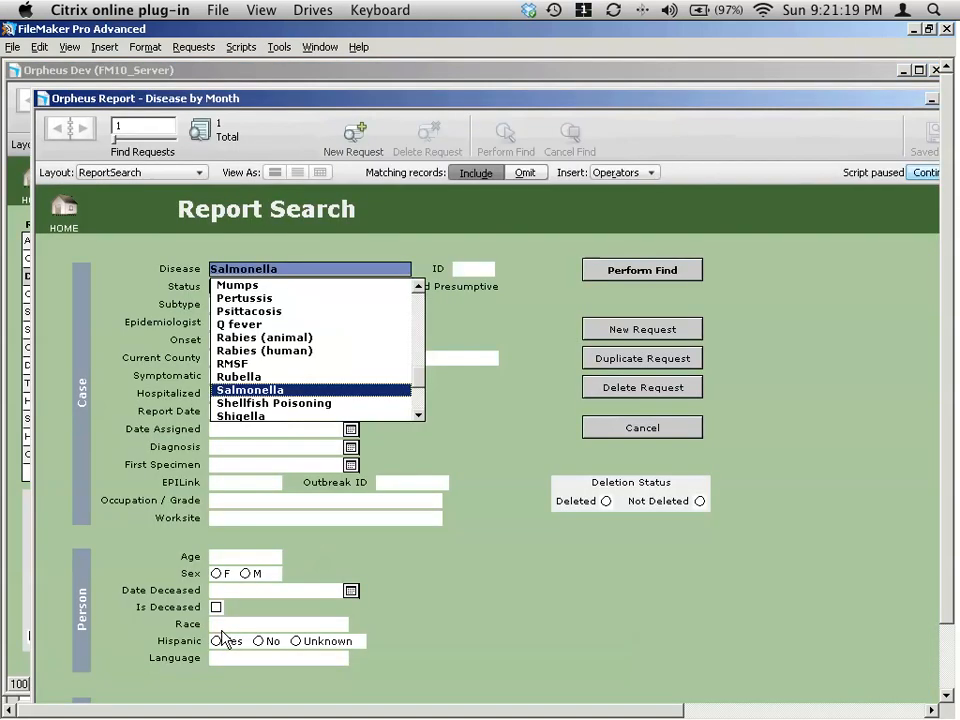
pyautogui.press('Tab')
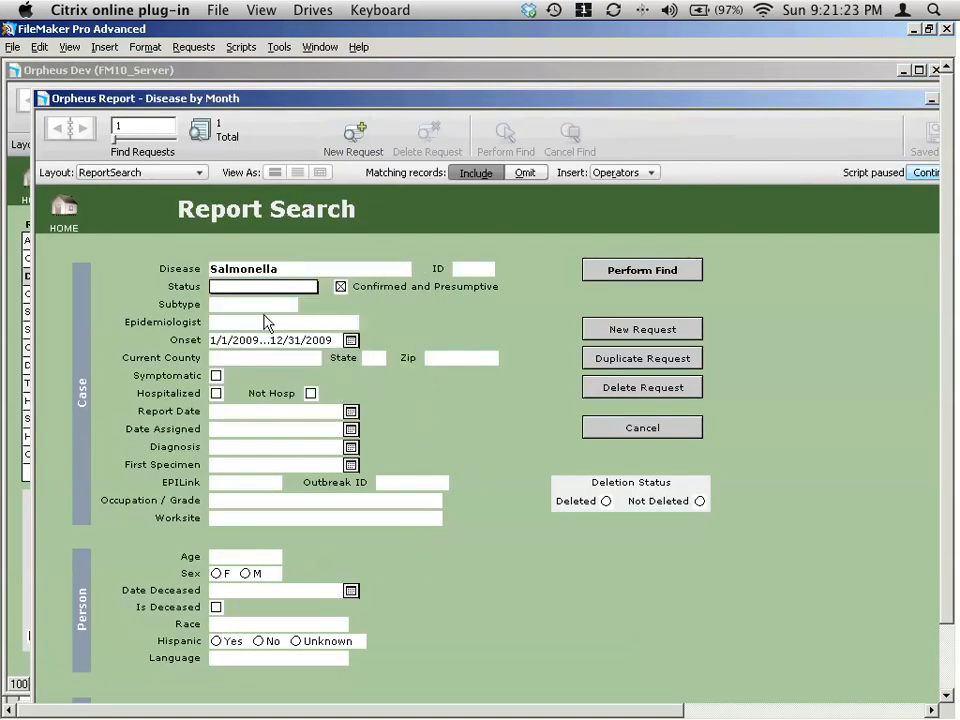
# Step: Clear the Confirmed and Presumptive option, perform the find and close the resulting report window
pyautogui.click(341, 287)
pyautogui.click(623, 271)
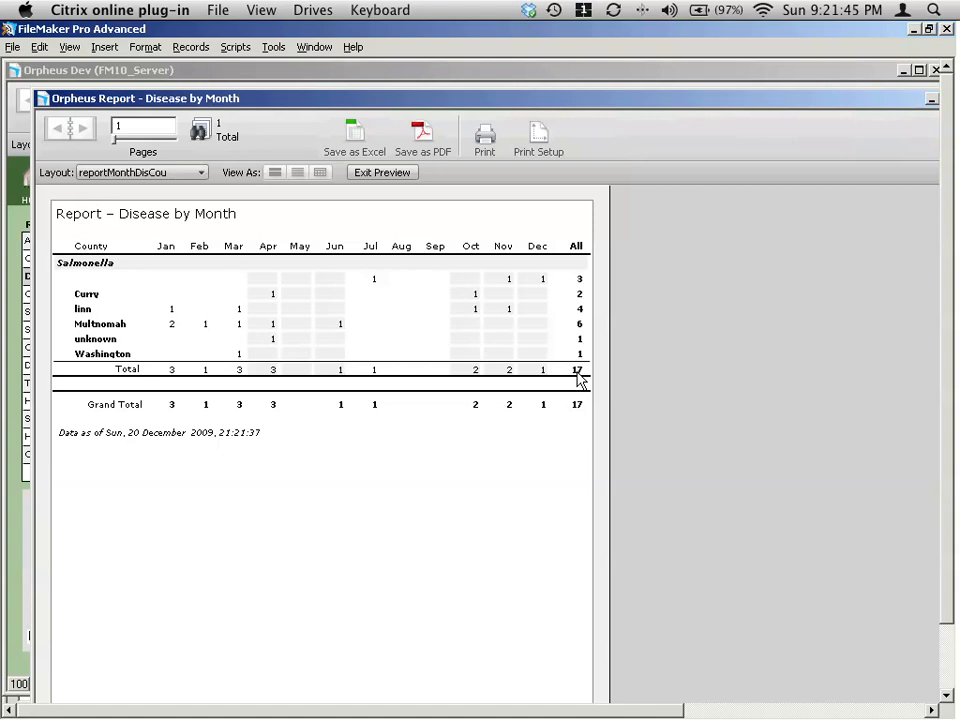
pyautogui.moveTo(843, 99); pyautogui.dragTo(806, 103)
pyautogui.hotkey('ctrl', 'w')
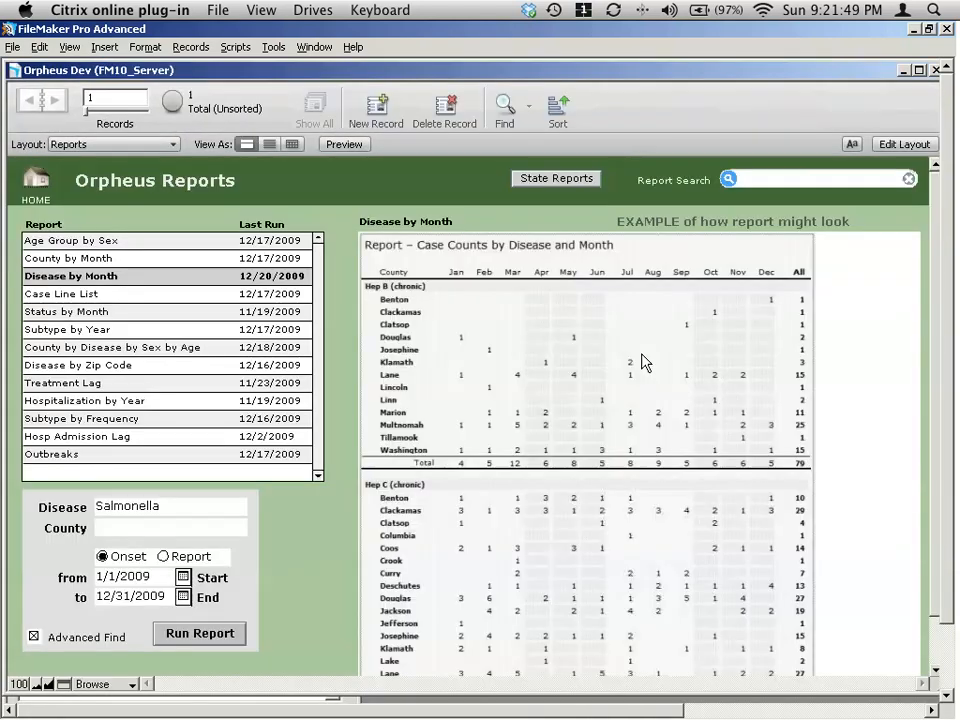
# Step: Run the Disease by Month report again and set the search form's onset range to 1/1/2008...3/31/2008
pyautogui.click(196, 634)
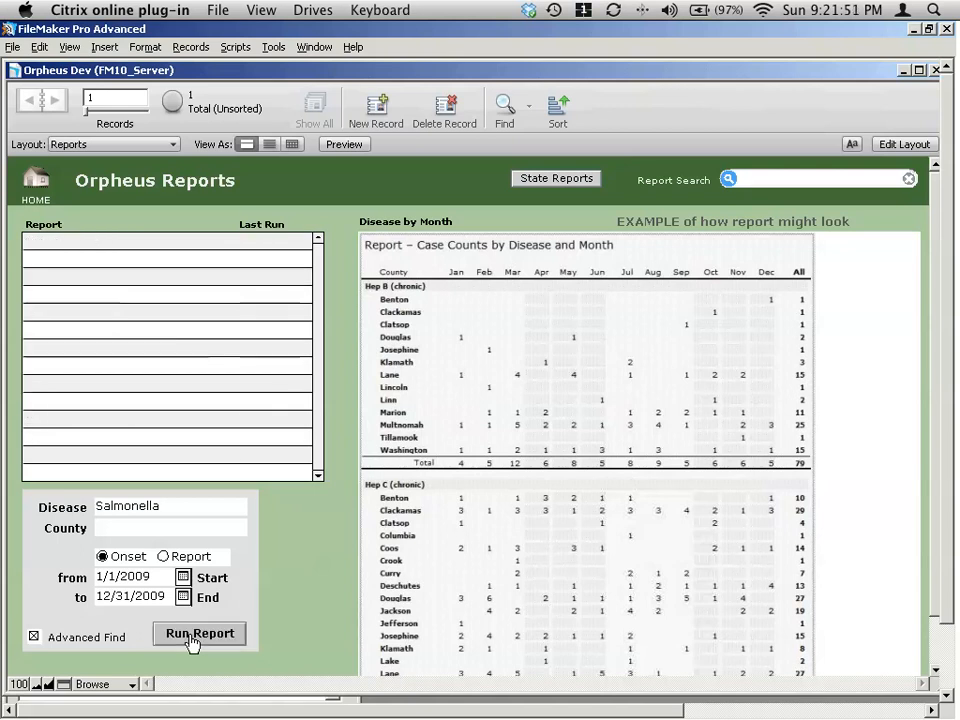
pyautogui.press('Tab')
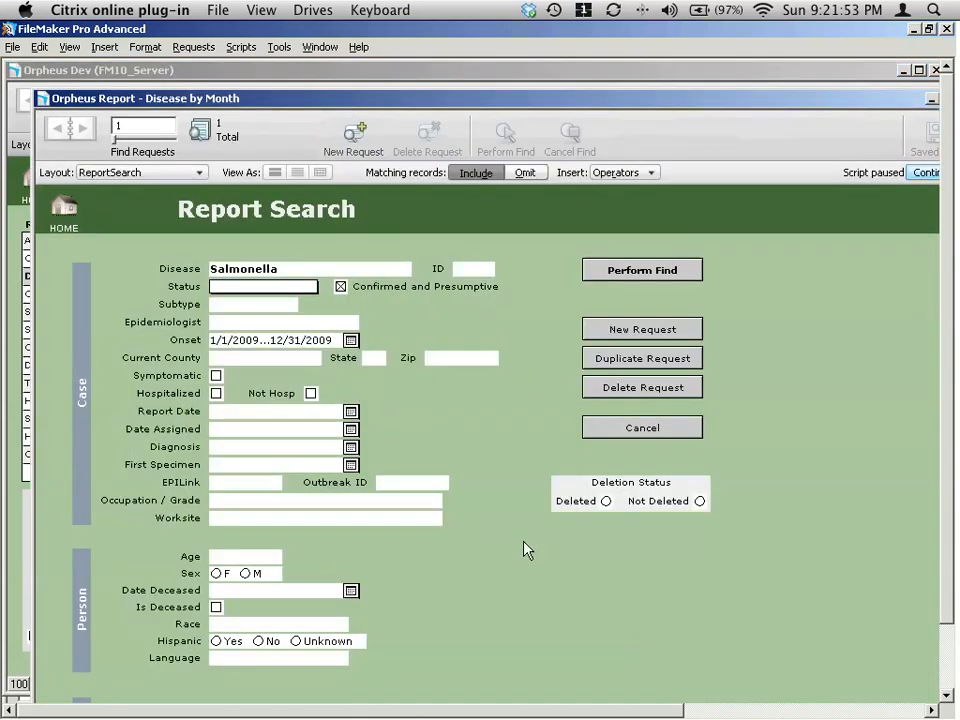
pyautogui.click(293, 344)
pyautogui.click(258, 342)
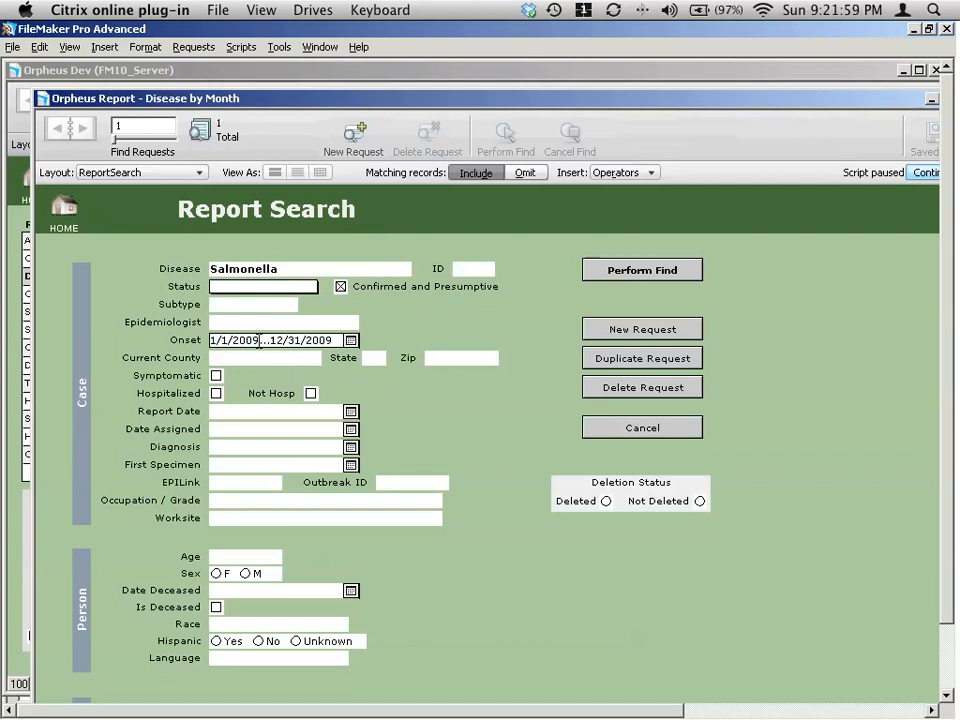
pyautogui.tripleClick(260, 343)
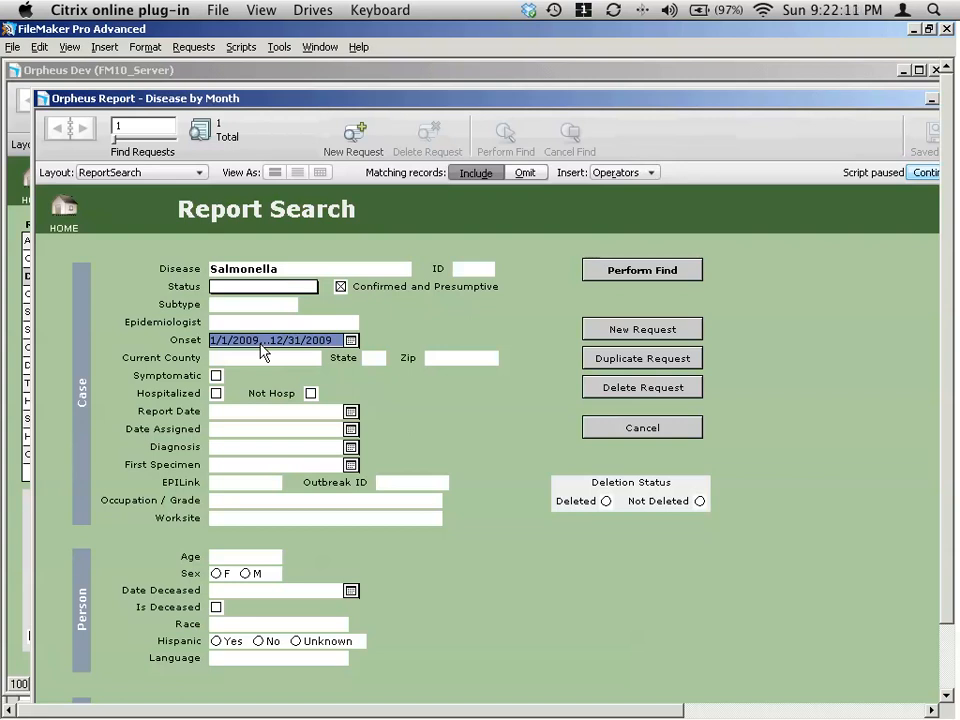
pyautogui.write('1/1/2')
pyautogui.write('008.')
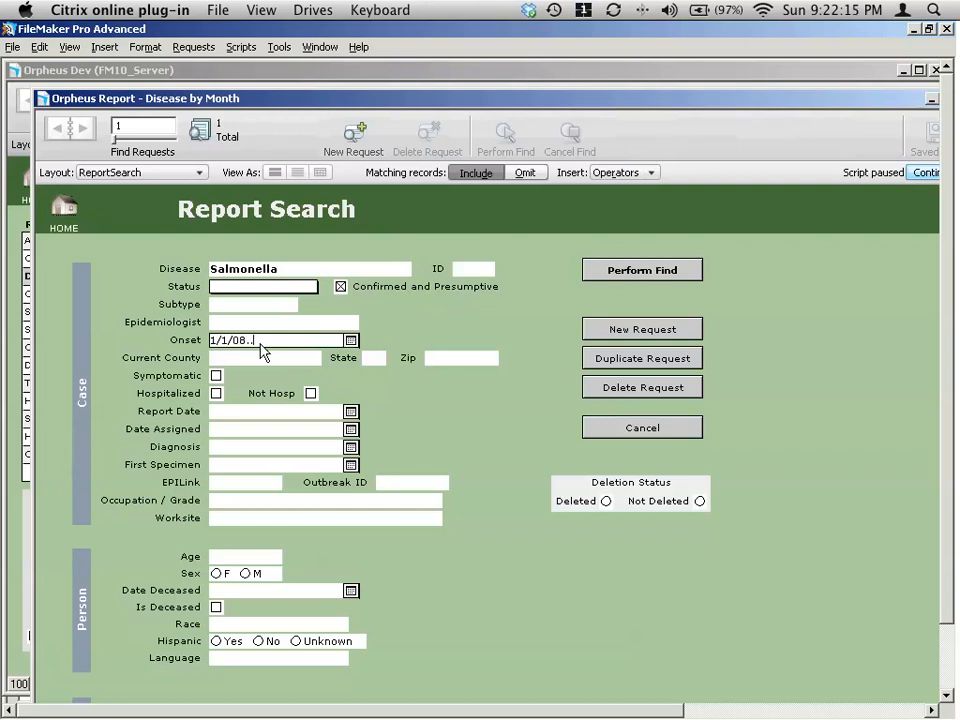
pyautogui.write('..3/31/2')
pyautogui.write('008')
pyautogui.click(432, 396)
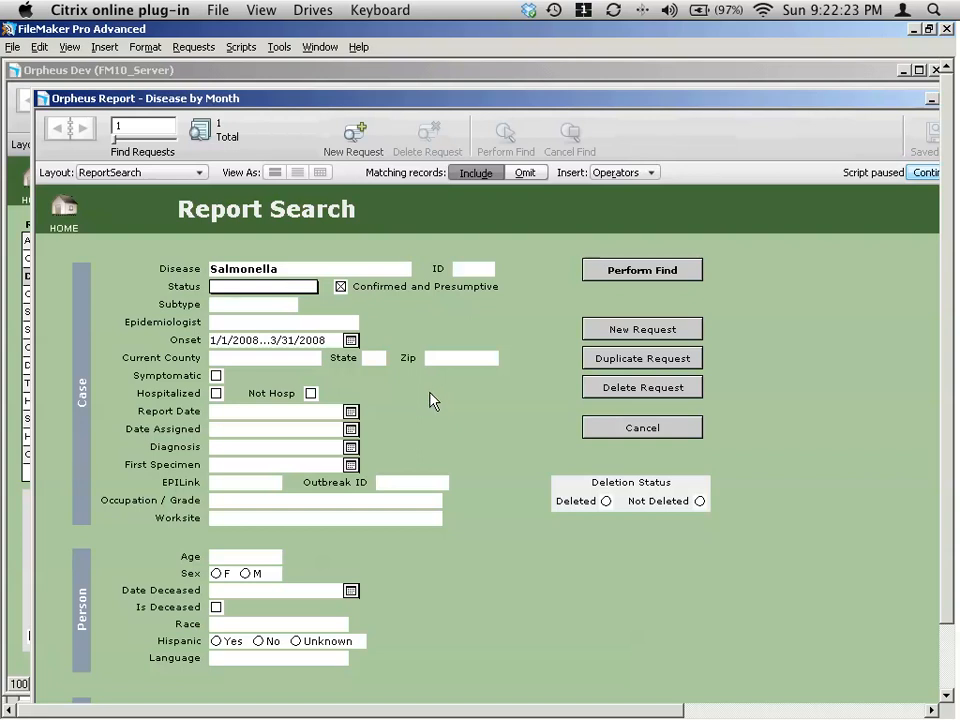
pyautogui.click(617, 329)
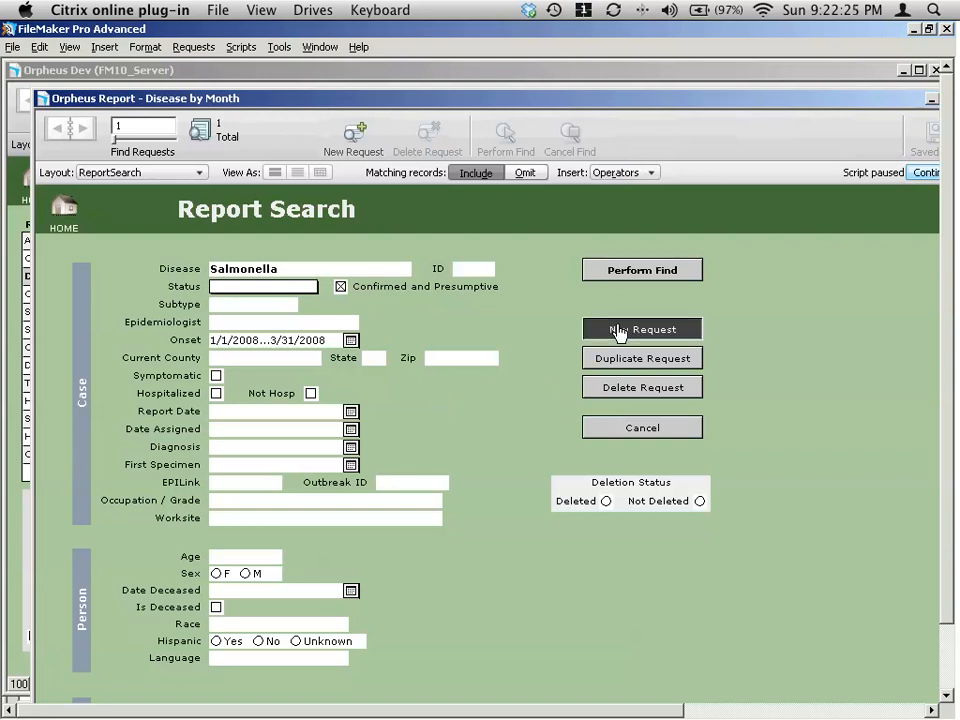
pyautogui.press('Tab')
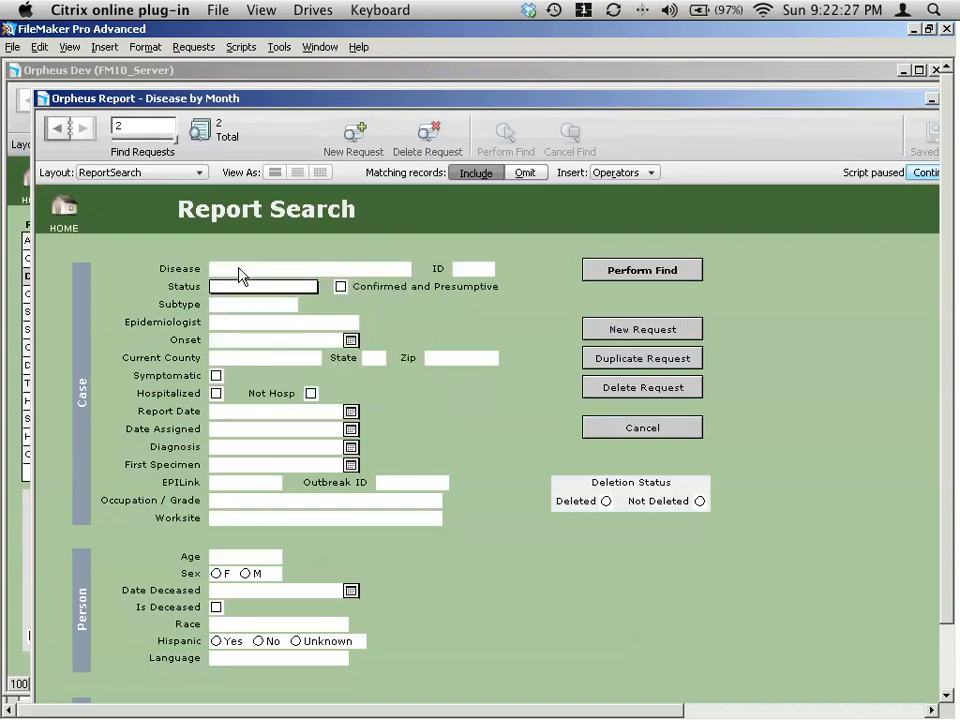
pyautogui.click(238, 268)
pyautogui.write('s')
pyautogui.press('Tab')
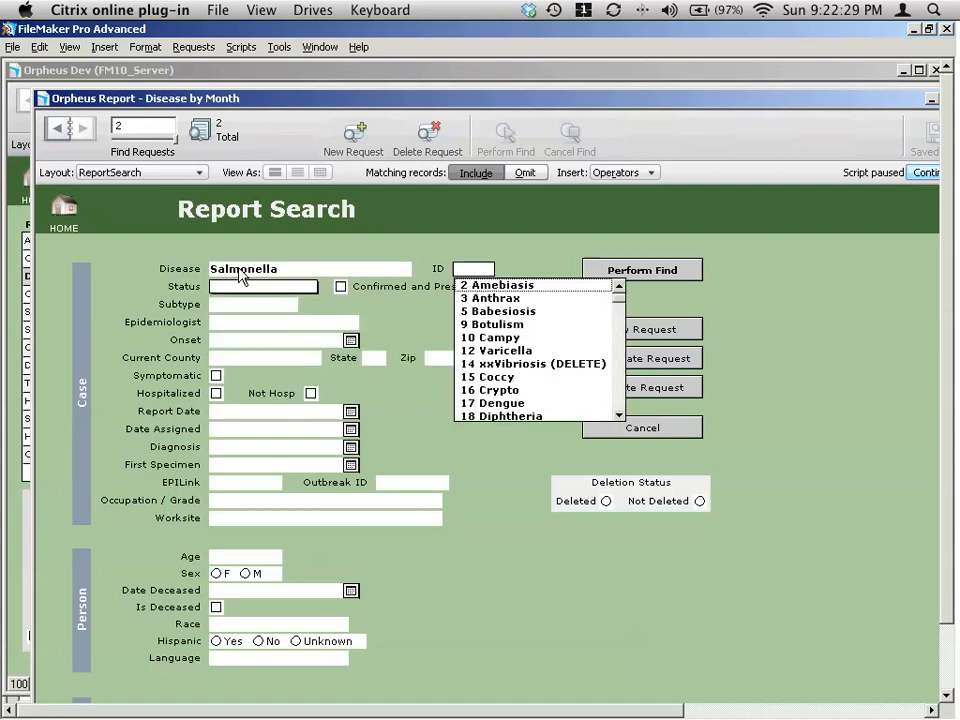
pyautogui.click(408, 388)
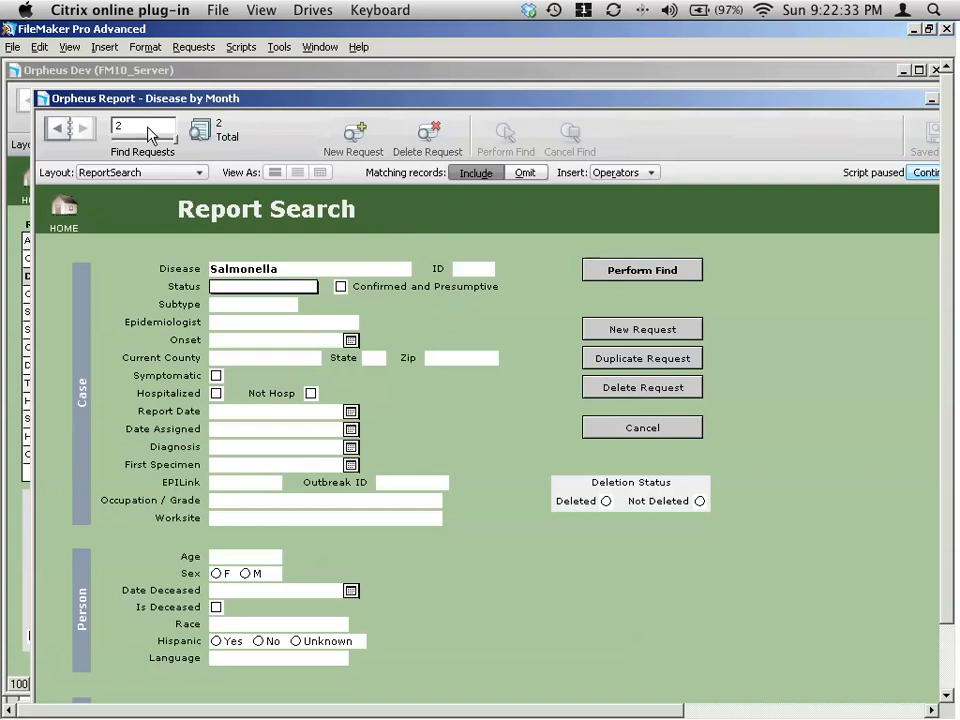
pyautogui.click(673, 388)
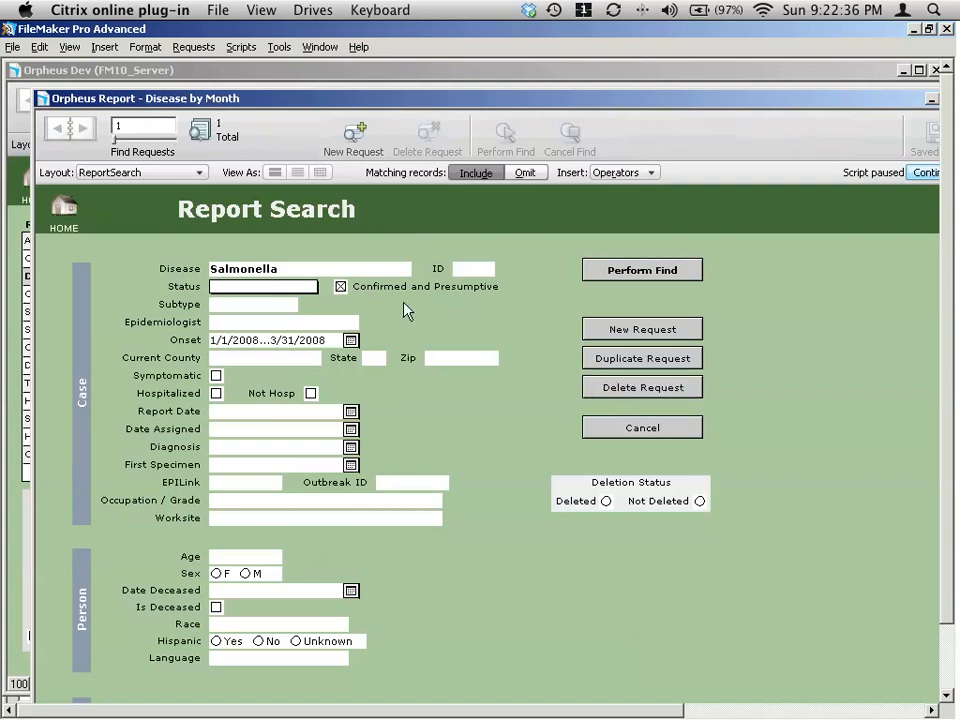
# Step: Duplicate the Salmonella find request and set the copy's onset range to 1/1/2009...3/31/2009
pyautogui.click(636, 365)
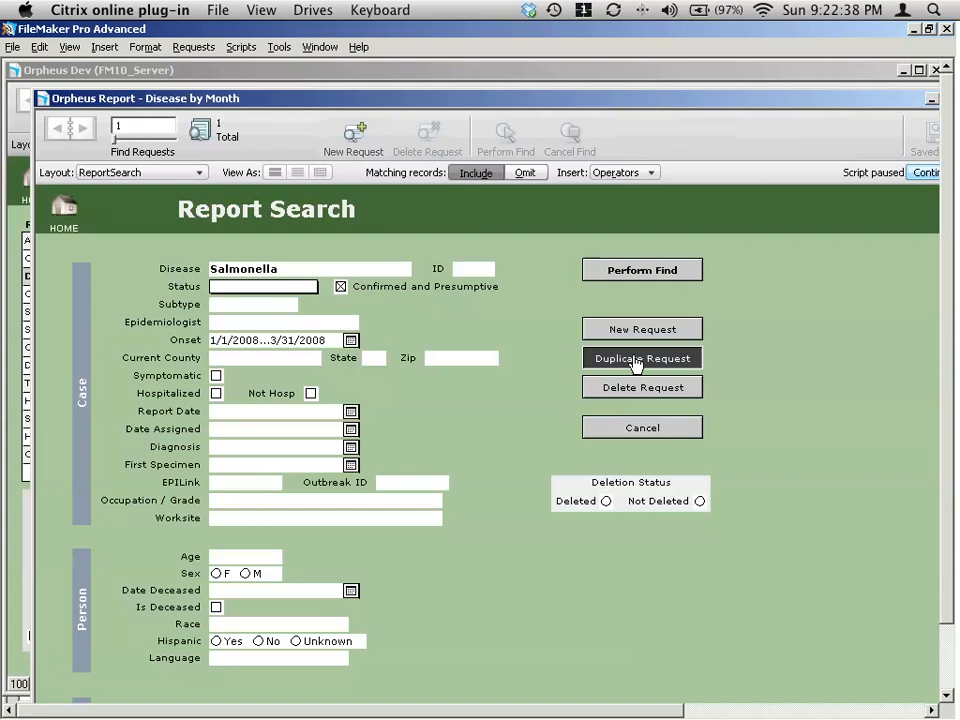
pyautogui.click(283, 246)
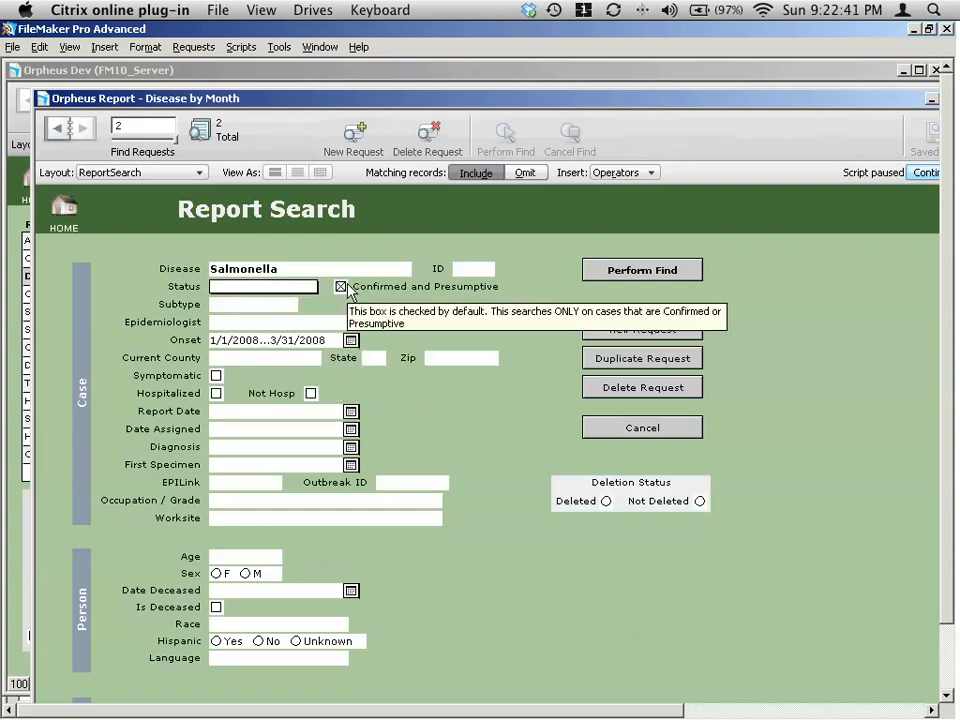
pyautogui.click(262, 340)
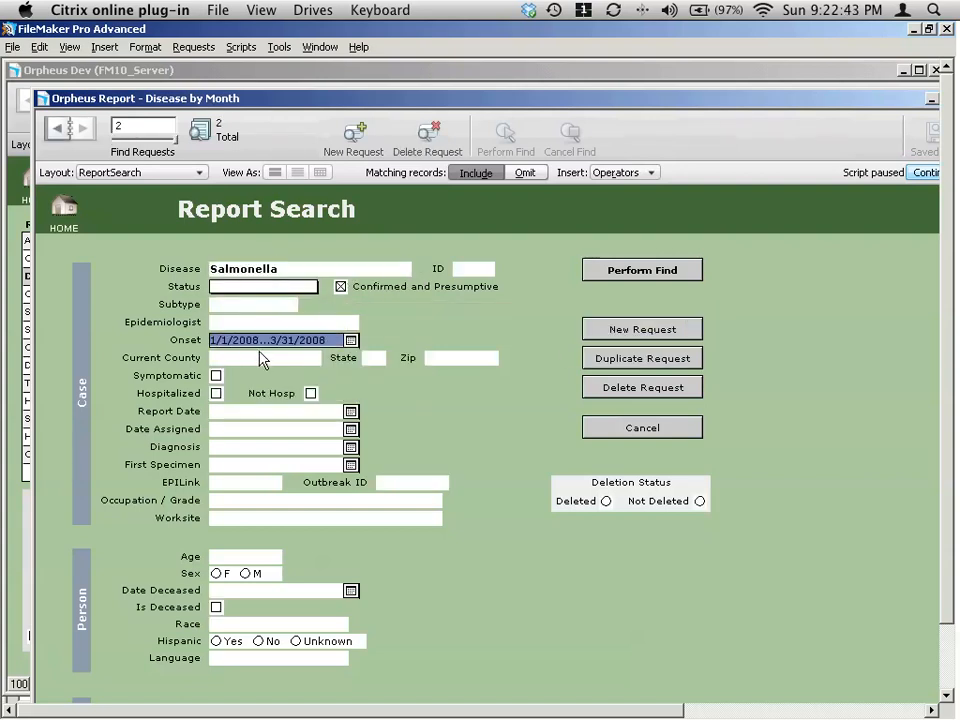
pyautogui.click(258, 341)
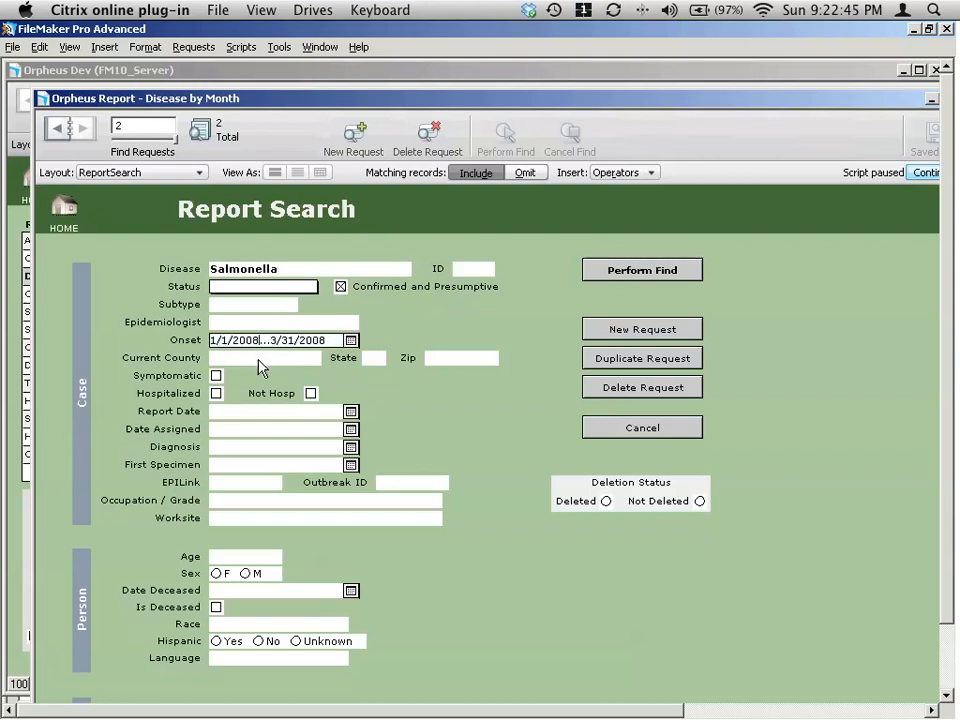
pyautogui.press('BackSpace')
pyautogui.write('9')
pyautogui.click(403, 406)
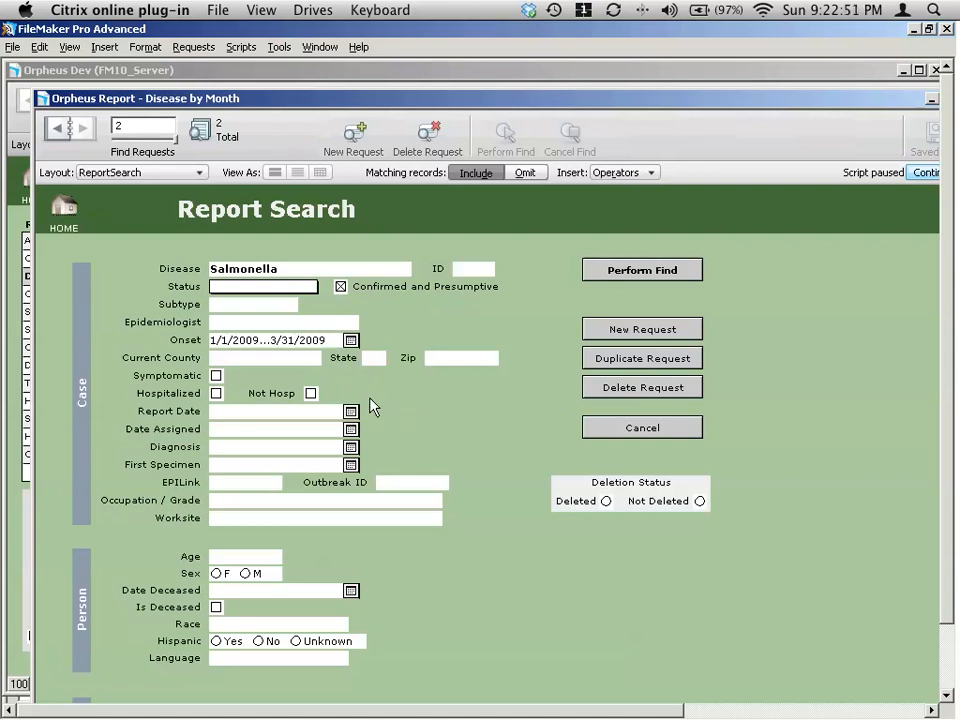
# Step: Perform the find with both requests and close the resulting Disease by Month report window
pyautogui.click(620, 271)
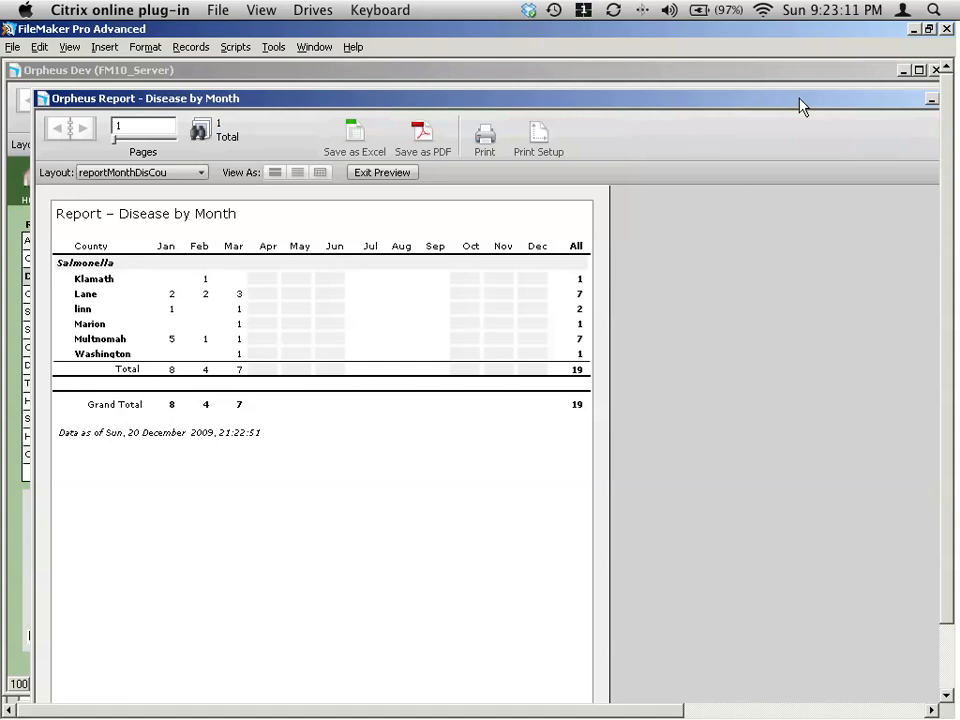
pyautogui.moveTo(800, 104); pyautogui.dragTo(697, 108)
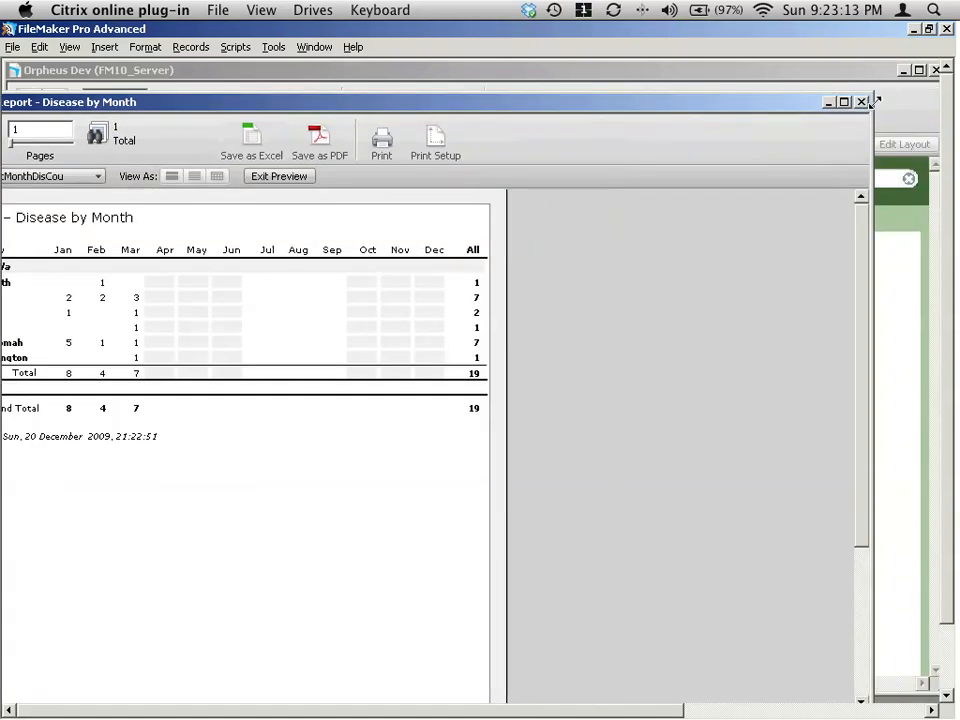
pyautogui.click(861, 104)
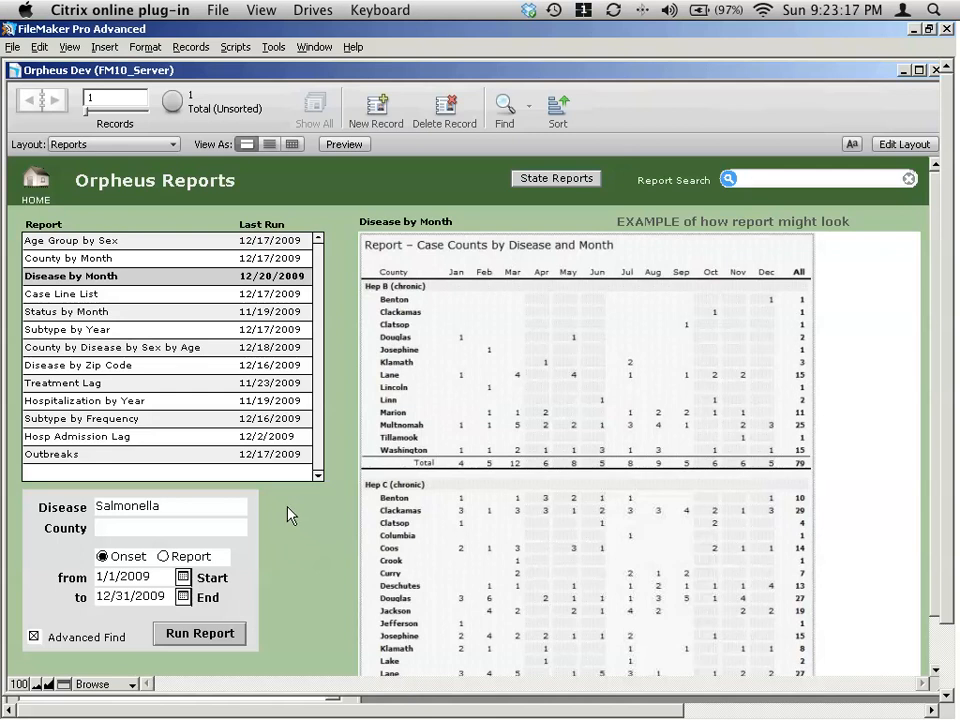
# Step: Choose the Subtype by Year report, set its onset start date to 1/1/2008 and turn off Advanced Find
pyautogui.click(112, 333)
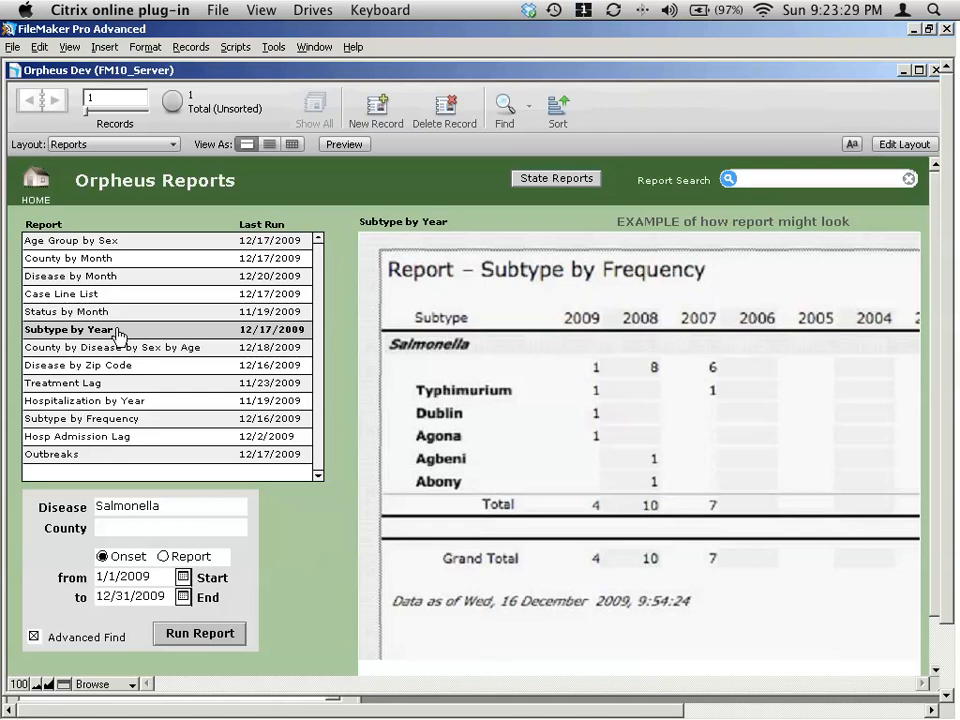
pyautogui.click(175, 581)
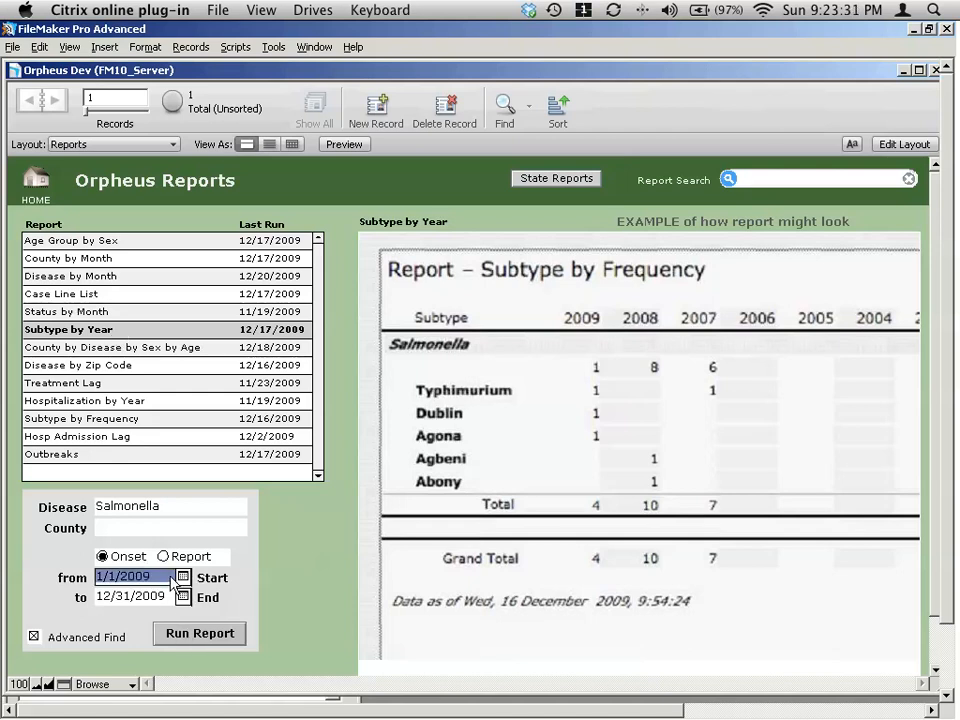
pyautogui.press('Right')
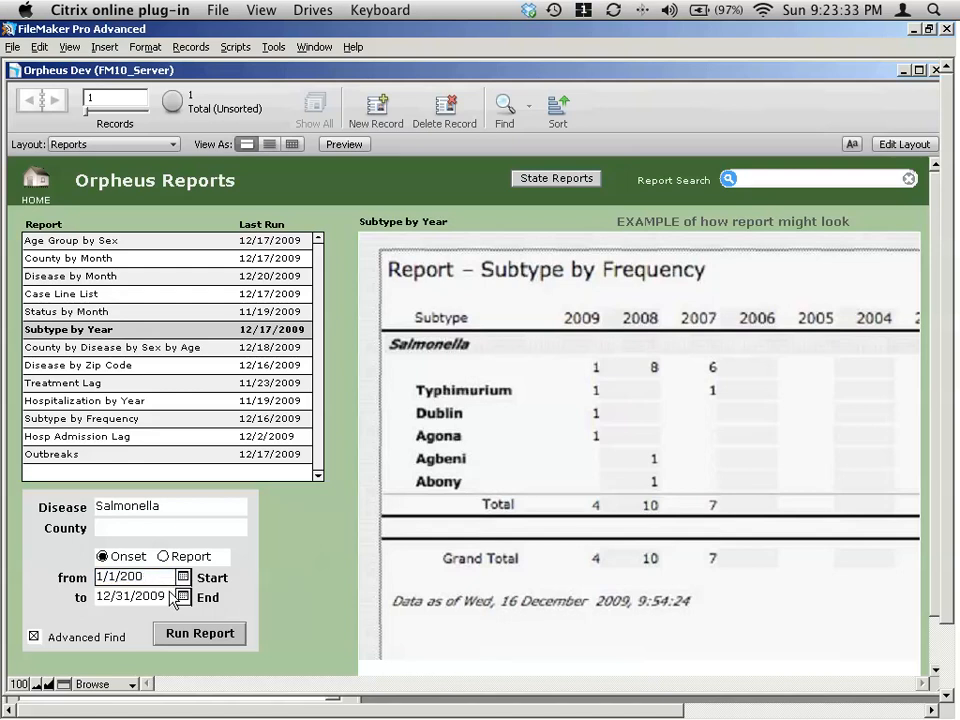
pyautogui.click(34, 637)
# Step: Run the Subtype by Year report and close its preview window after viewing it
pyautogui.click(208, 638)
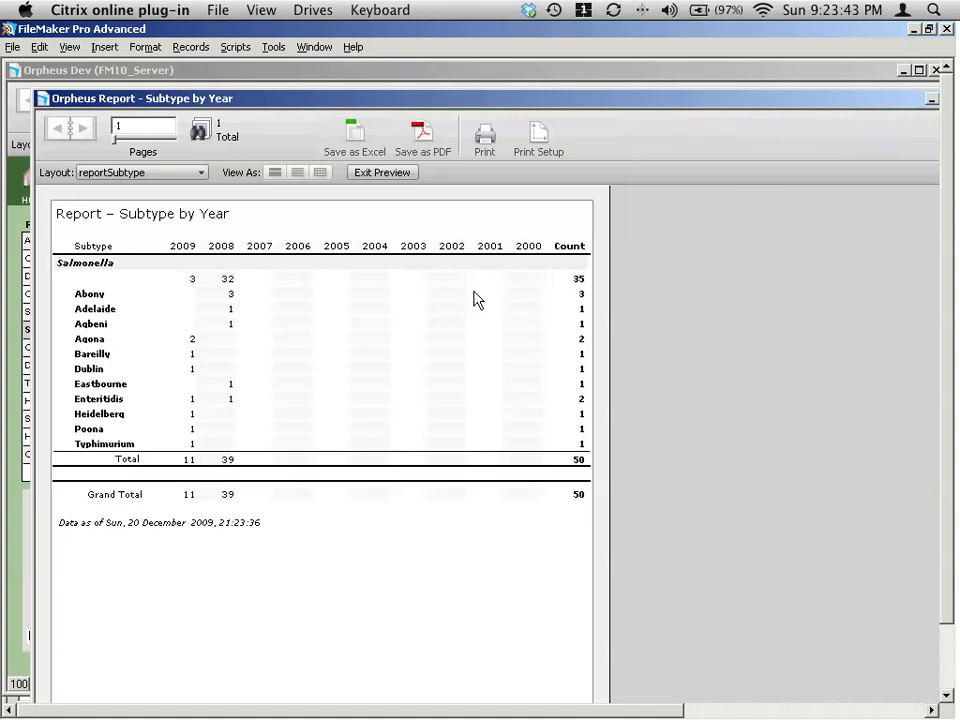
pyautogui.moveTo(905, 101); pyautogui.dragTo(859, 108)
pyautogui.click(918, 106)
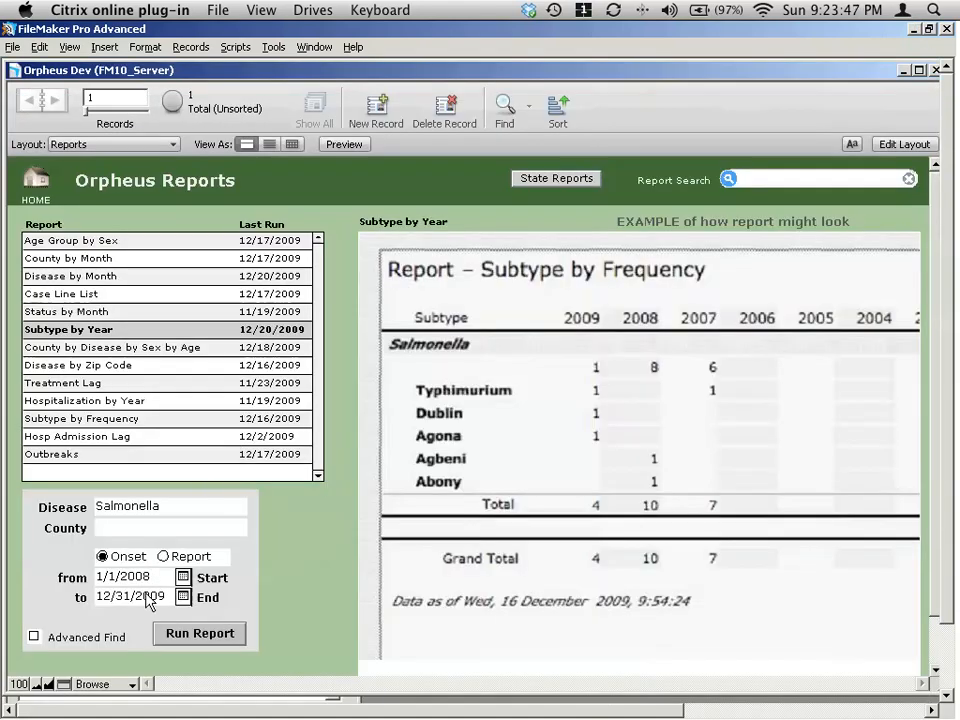
# Step: Set the onset start date to 1/1/2000, rerun the Subtype by Year report and close its window
pyautogui.click(167, 577)
pyautogui.click(167, 577)
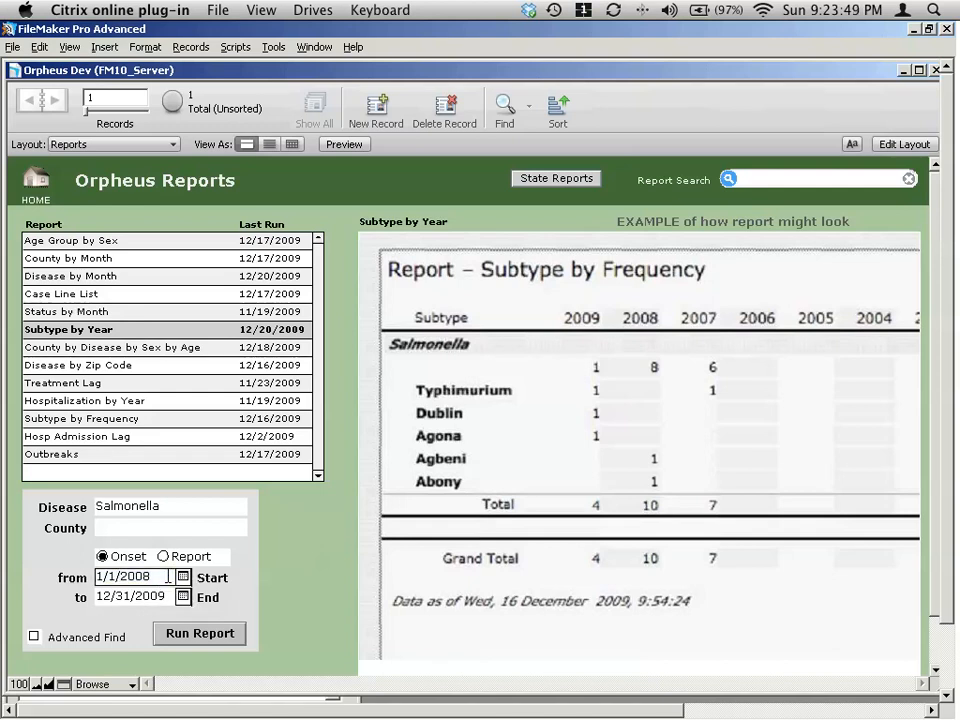
pyautogui.press('BackSpace')
pyautogui.write('0')
pyautogui.click(201, 636)
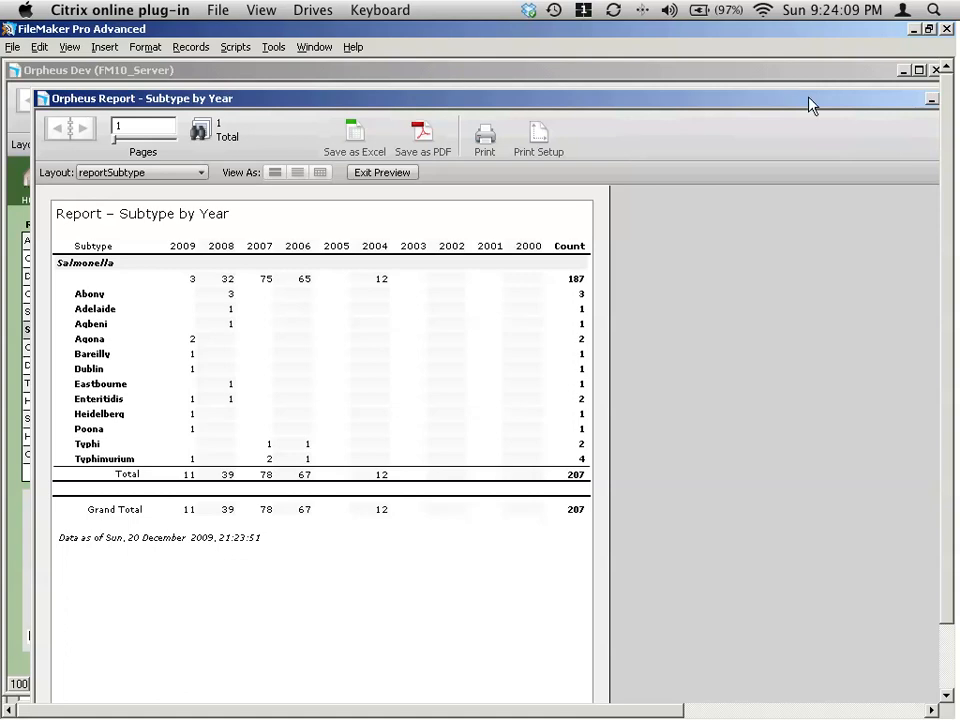
pyautogui.moveTo(812, 103); pyautogui.dragTo(705, 107)
pyautogui.click(866, 102)
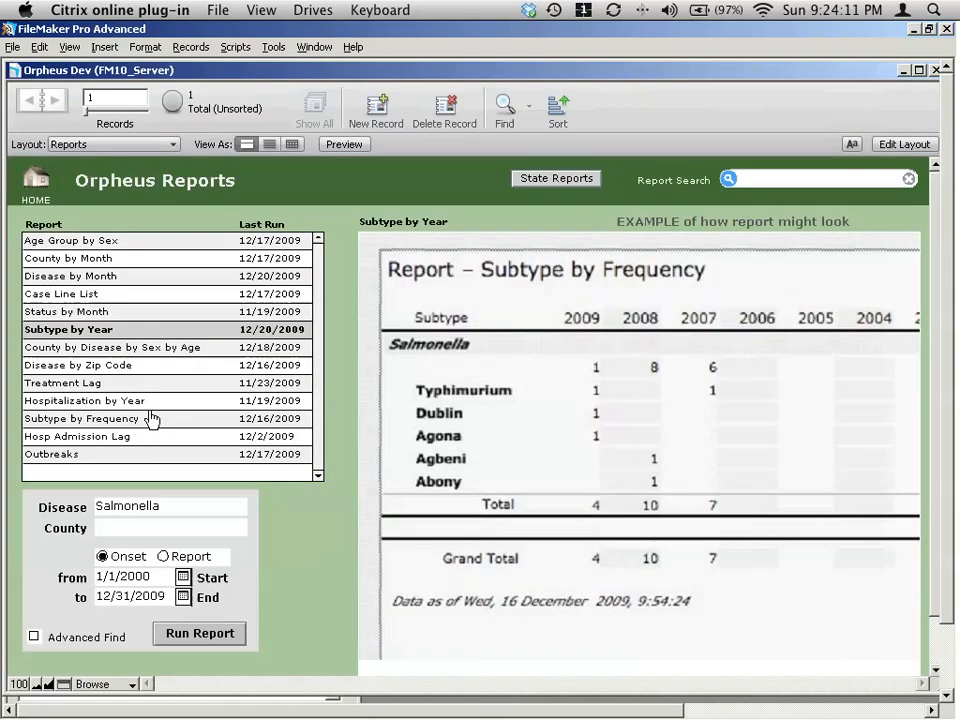
# Step: Look through the example previews from County by Disease by Sex by Age down to Subtype by Frequency
pyautogui.click(120, 350)
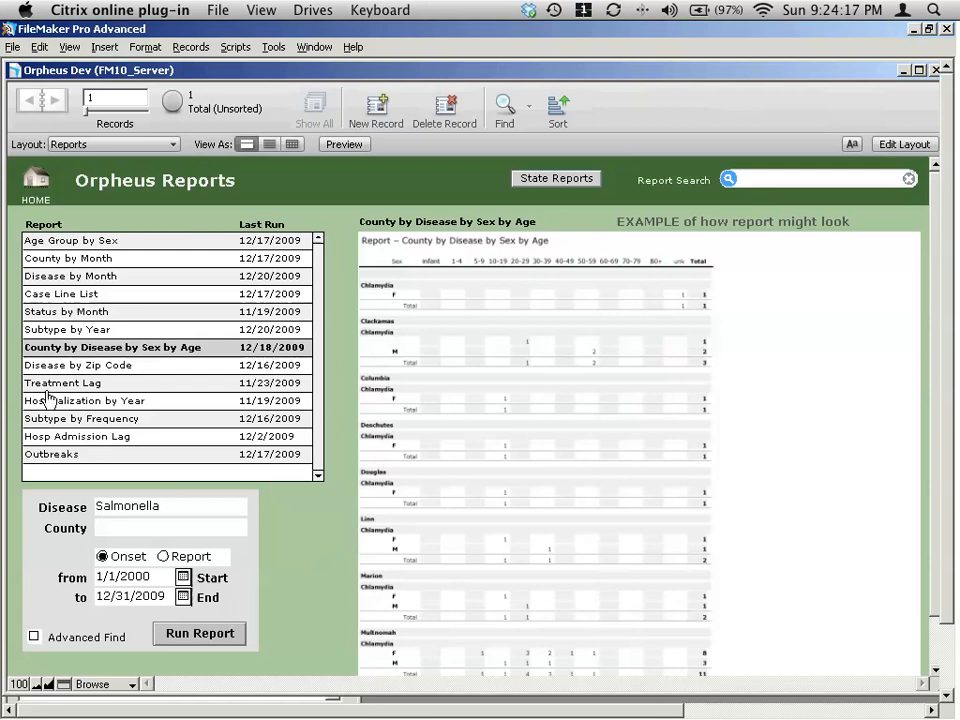
pyautogui.click(67, 367)
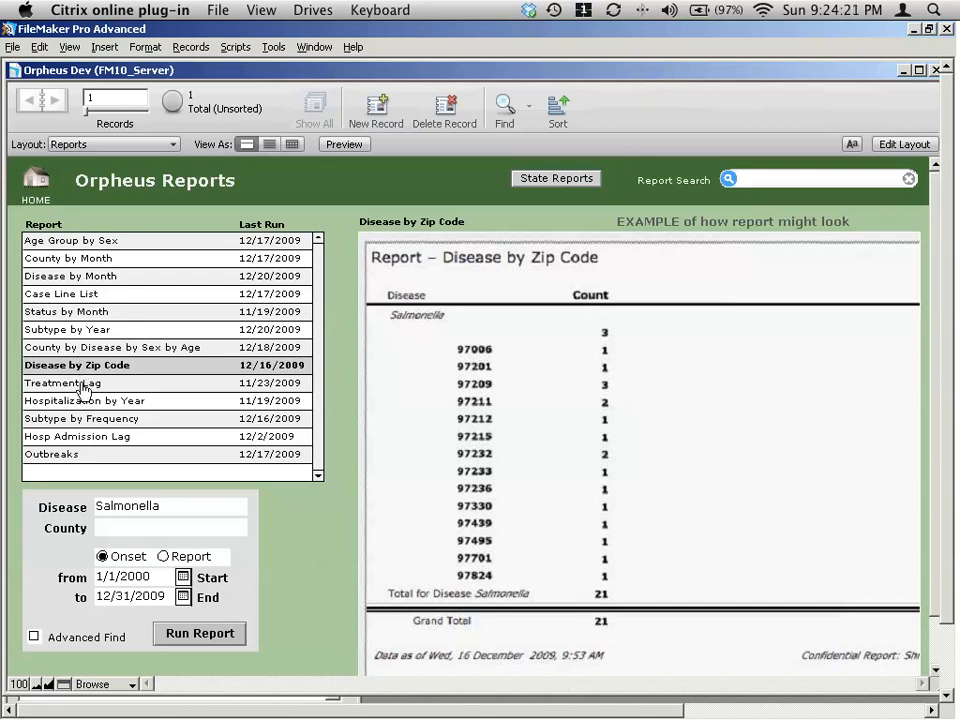
pyautogui.click(84, 390)
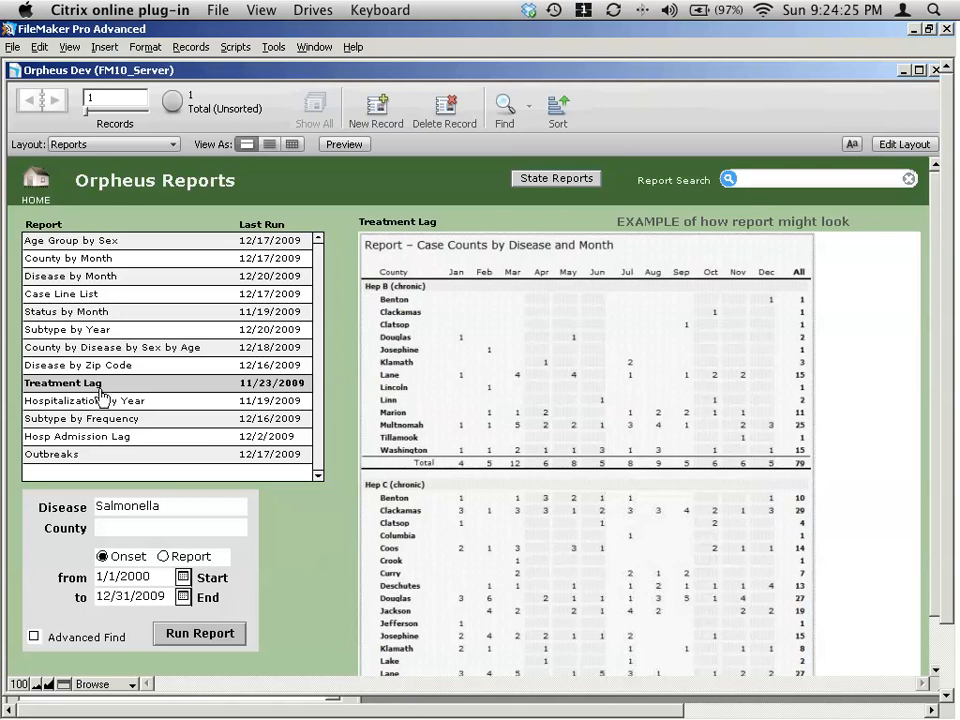
pyautogui.click(92, 404)
pyautogui.click(90, 424)
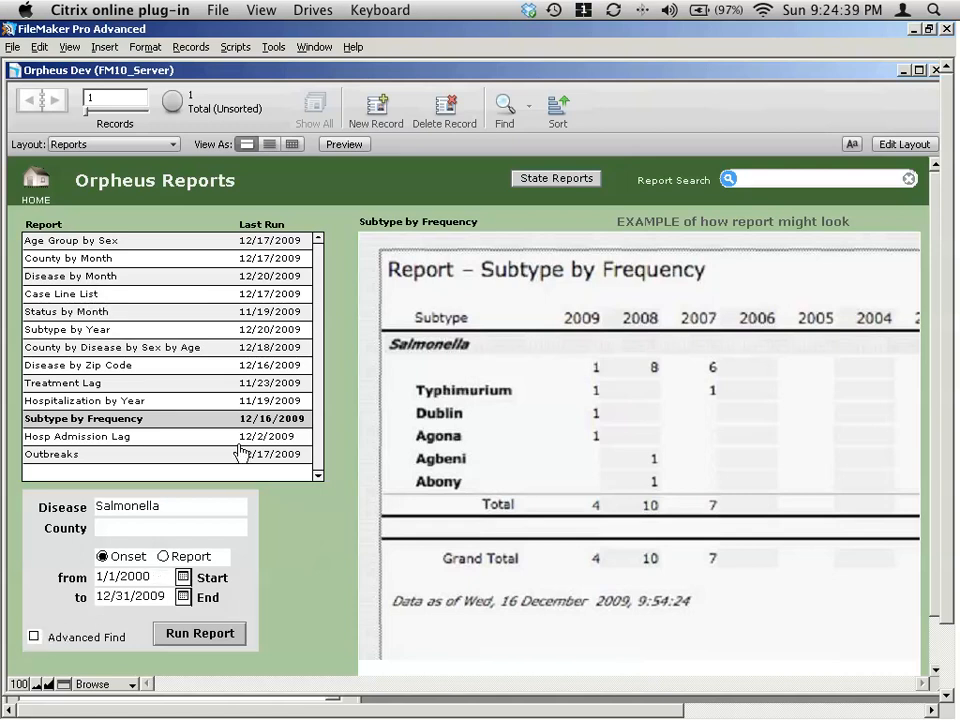
# Step: Choose the Disease by Month report, base its date range on report date and set the disease to TB
pyautogui.click(90, 278)
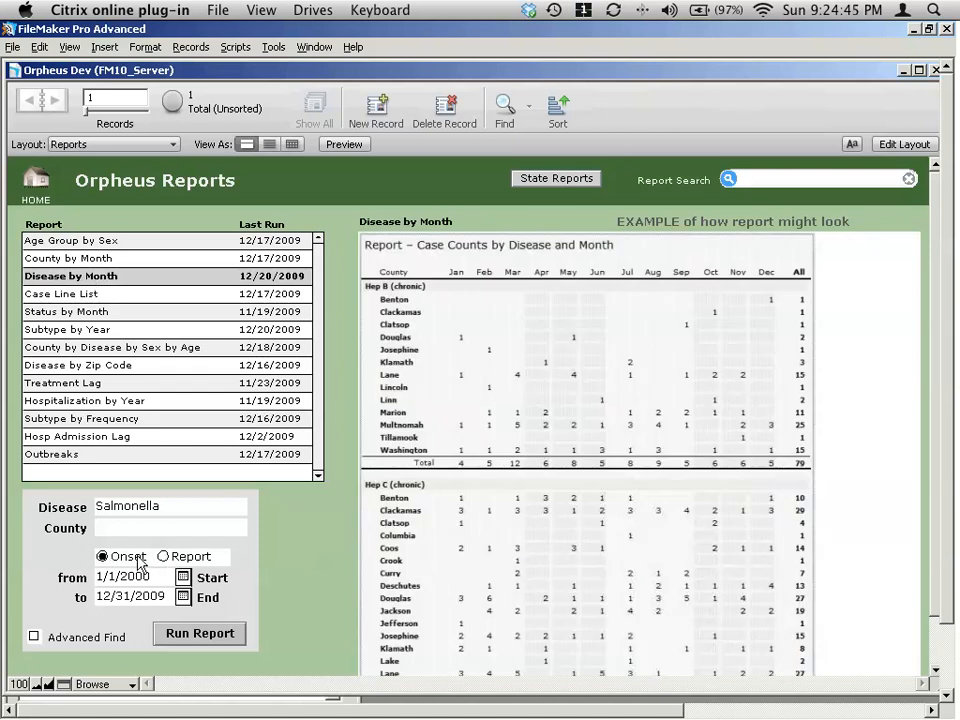
pyautogui.click(170, 557)
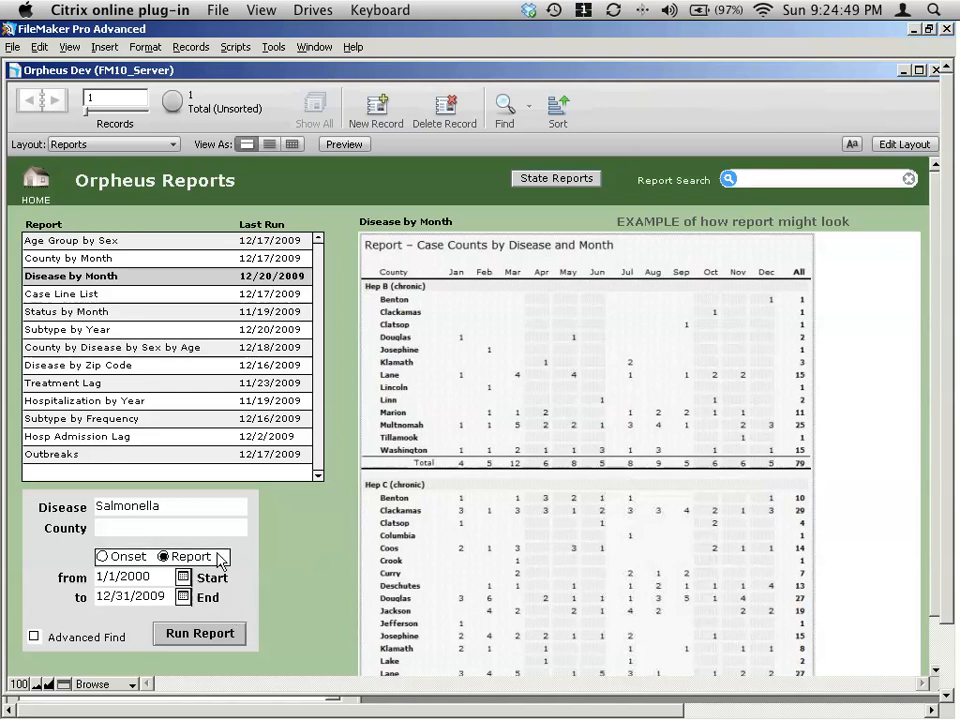
pyautogui.click(185, 508)
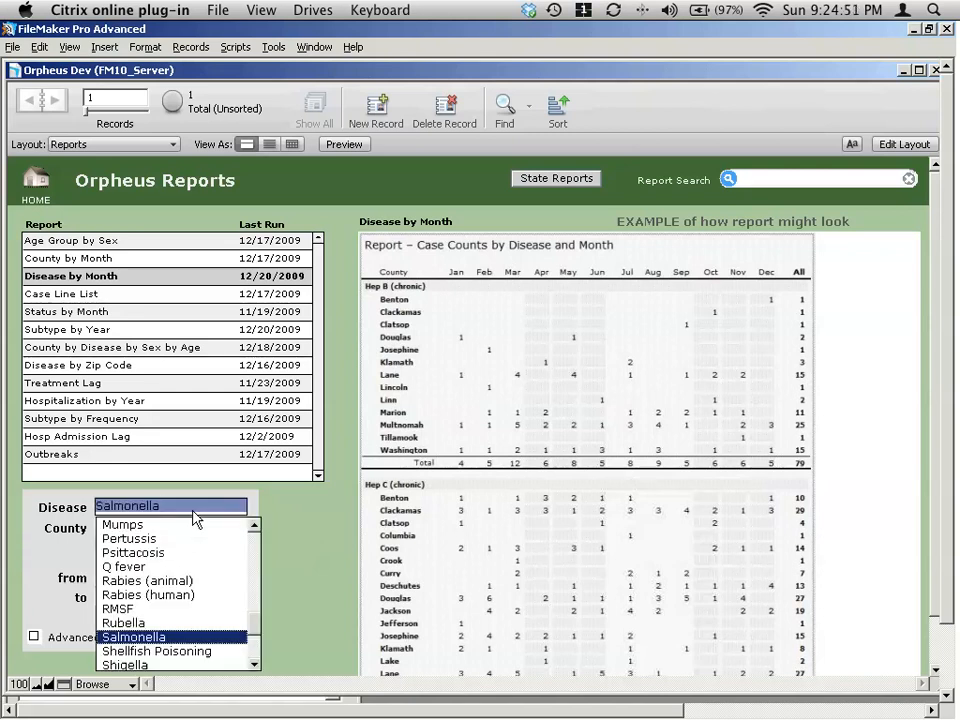
pyautogui.write('TB')
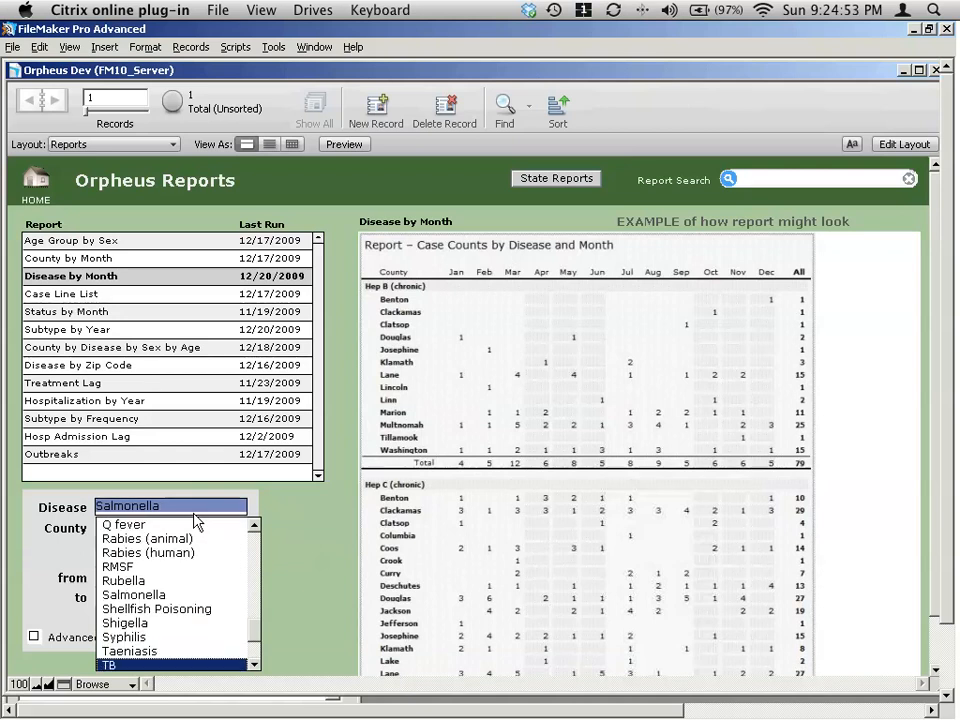
pyautogui.press('Tab')
pyautogui.click(321, 567)
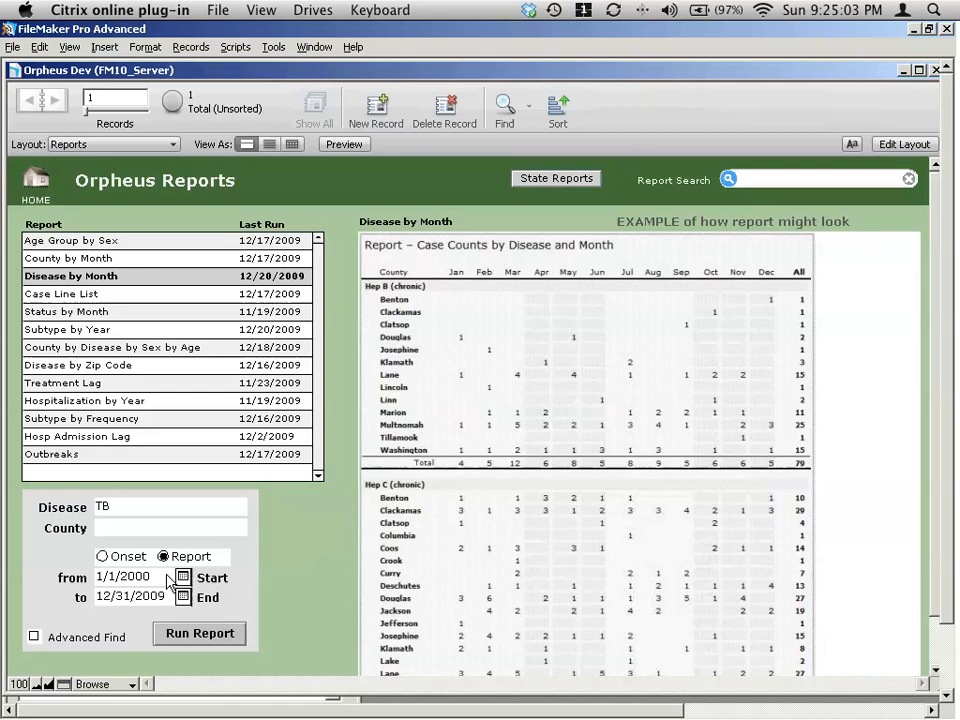
# Step: Run the report with Advanced Find on and move the 1/1/2000...12/31/2009 range from Report Date to First Specimen
pyautogui.click(34, 637)
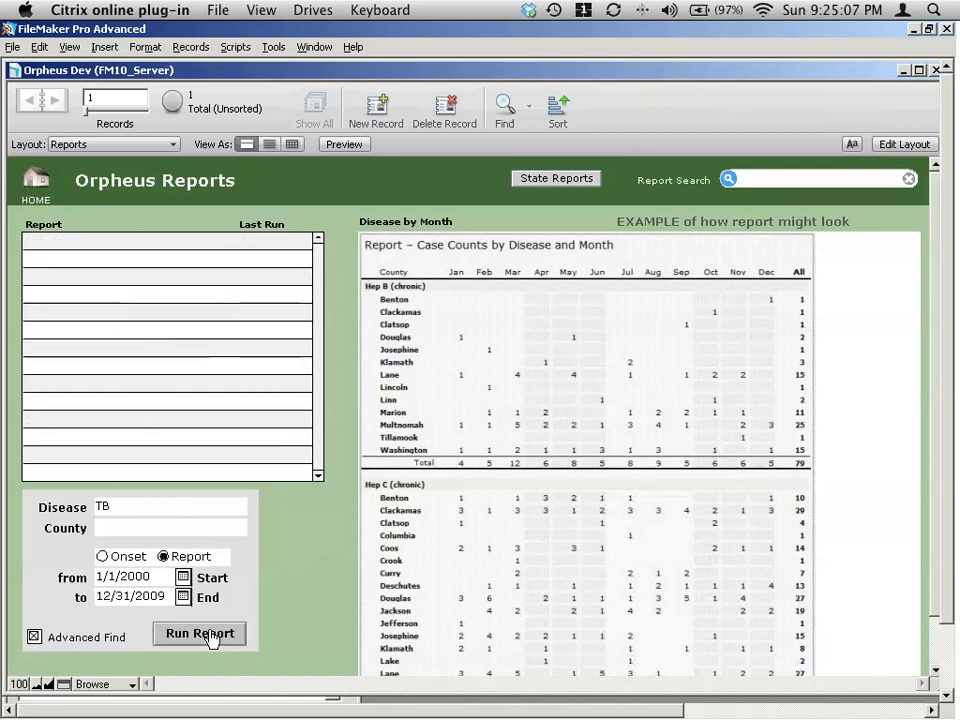
pyautogui.click(200, 633)
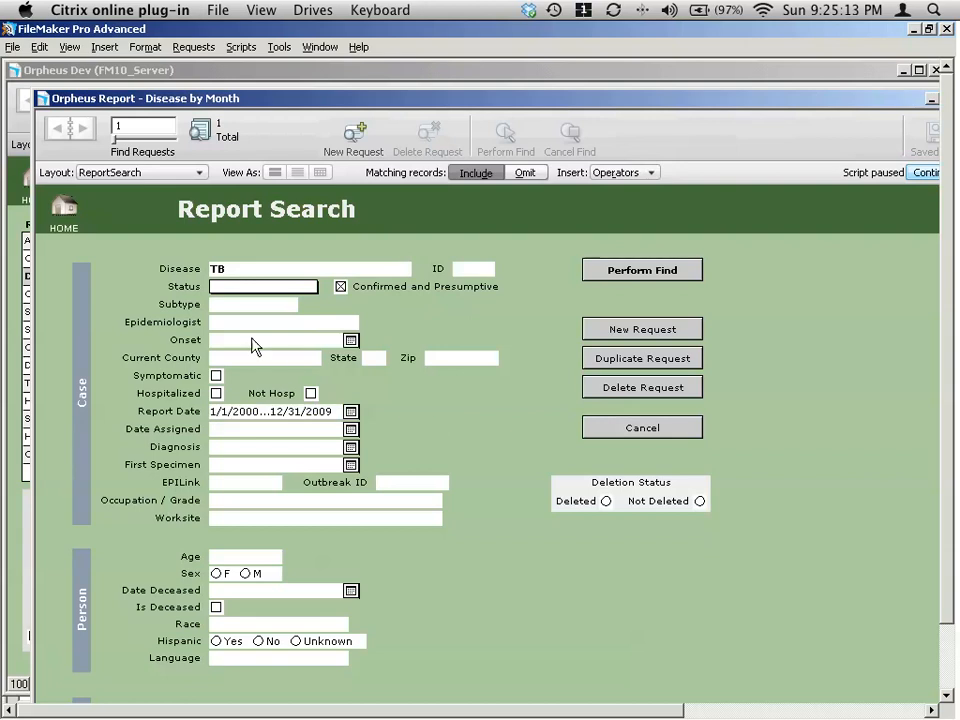
pyautogui.click(303, 420)
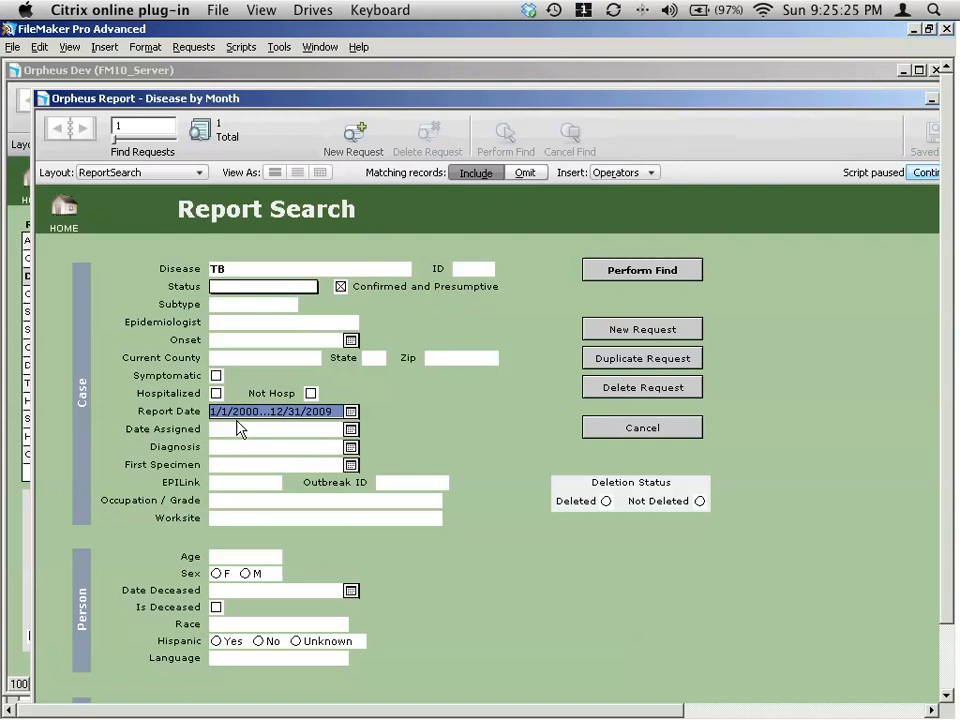
pyautogui.press('BackSpace')
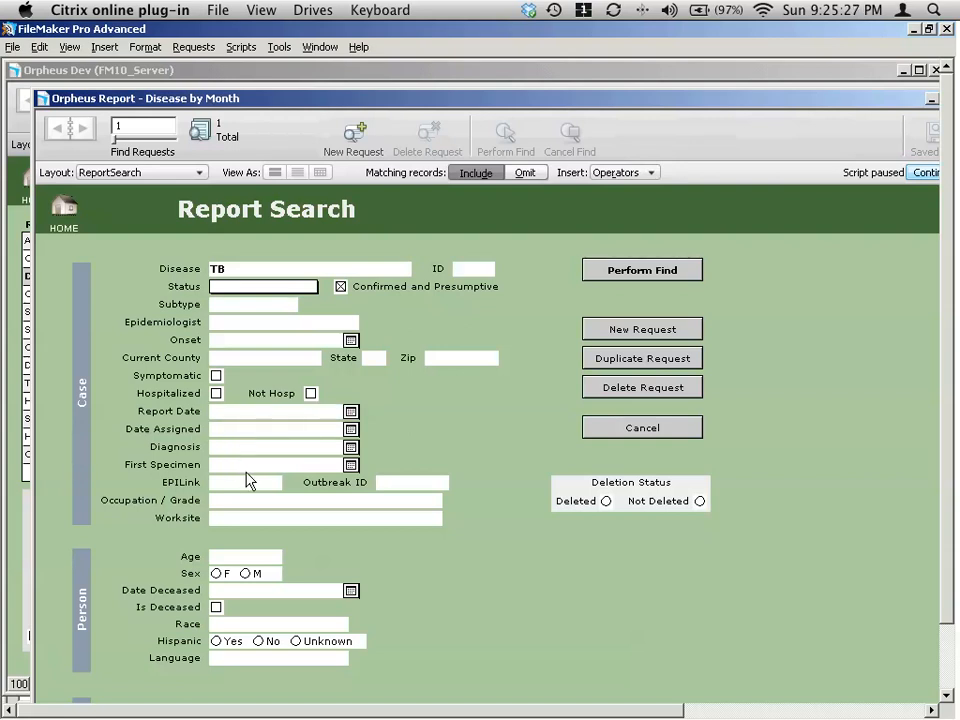
pyautogui.click(251, 467)
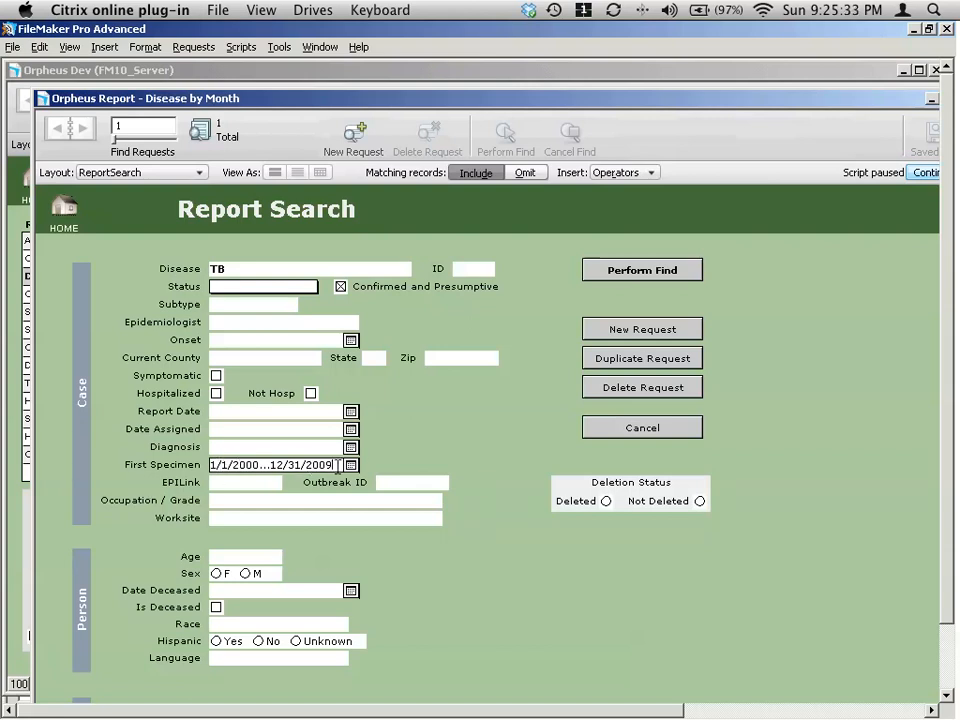
# Step: Perform the find for the TB Disease by Month report and close its window after viewing it
pyautogui.click(661, 270)
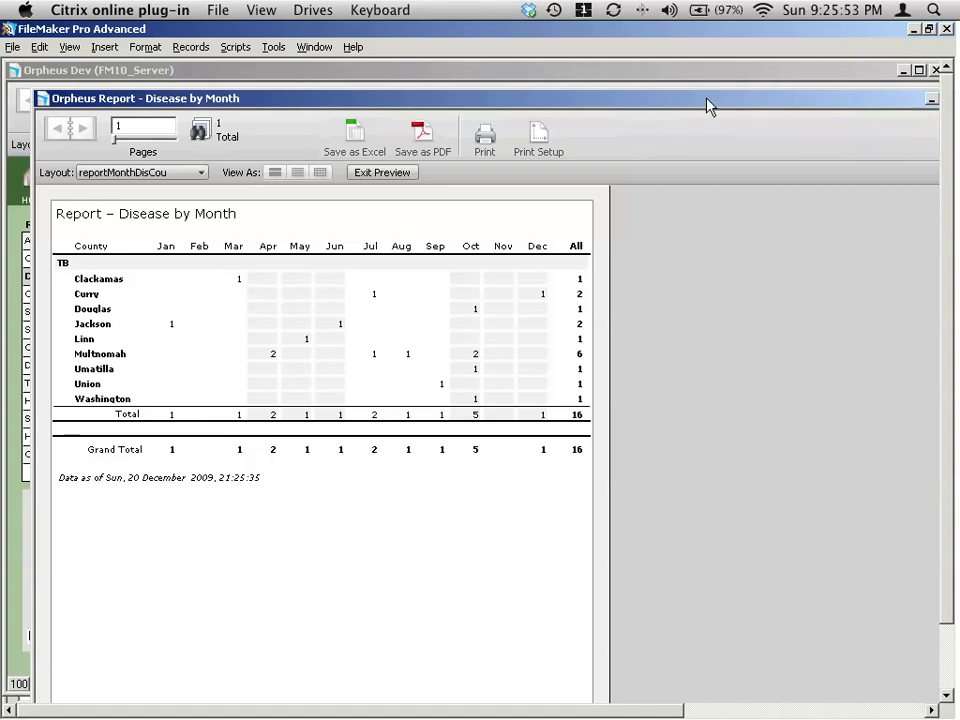
pyautogui.moveTo(706, 104); pyautogui.dragTo(814, 115)
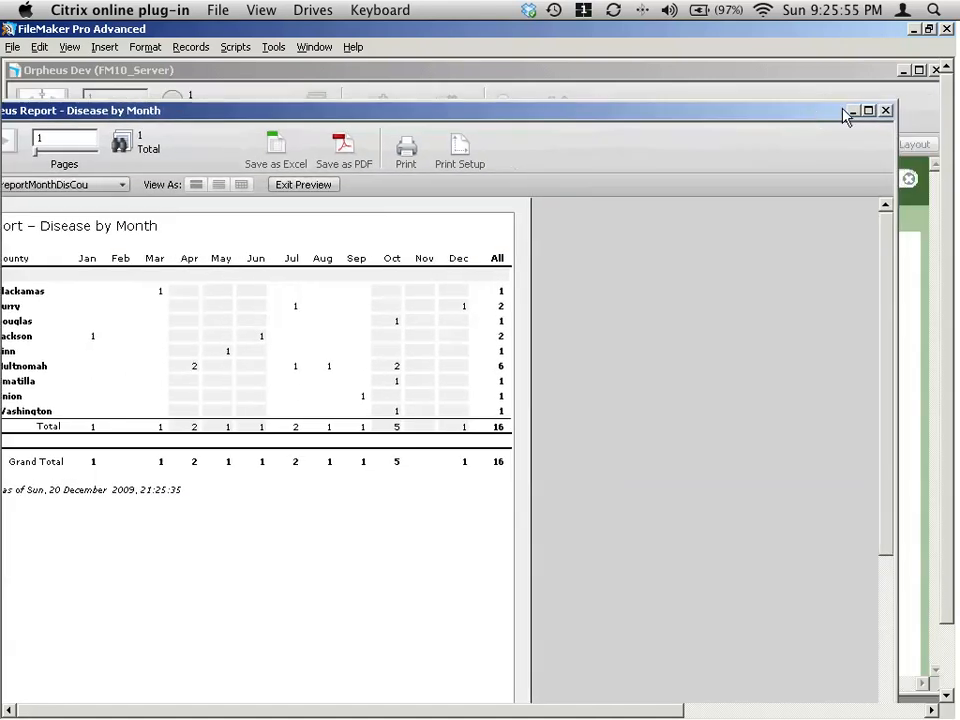
pyautogui.click(887, 110)
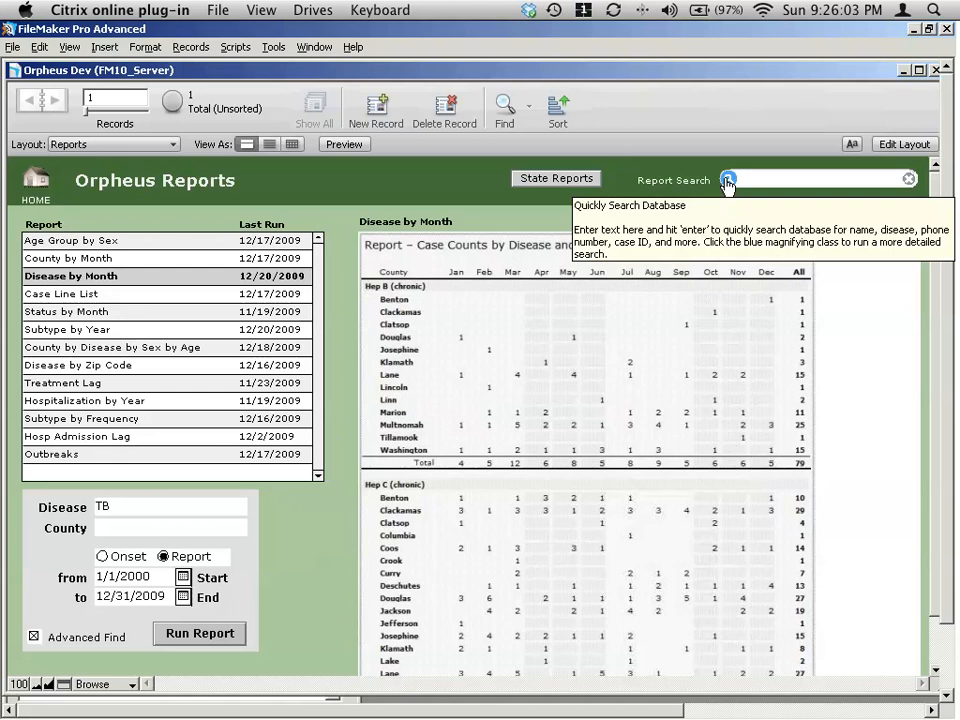
# Step: Run the Case Line List report for TB through the report search and move its window aside
pyautogui.click(120, 297)
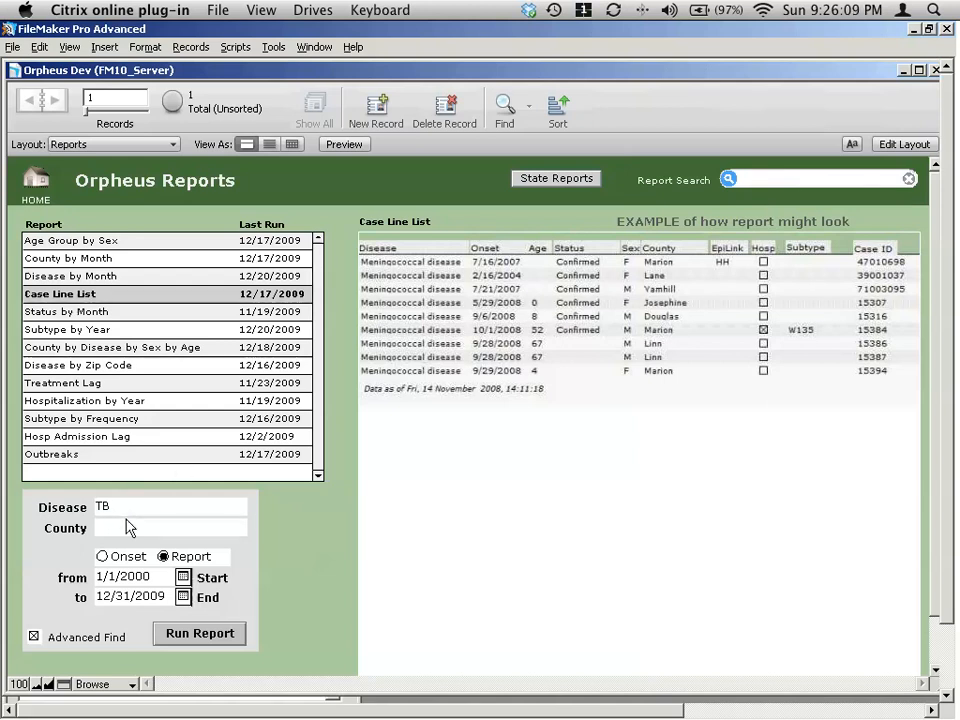
pyautogui.click(212, 634)
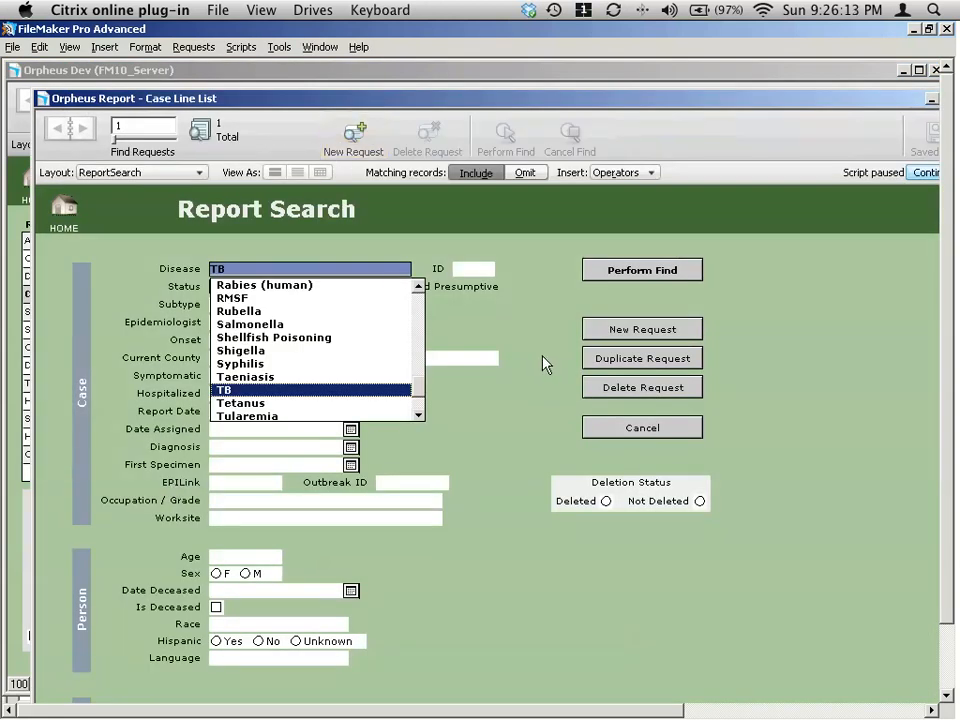
pyautogui.click(639, 270)
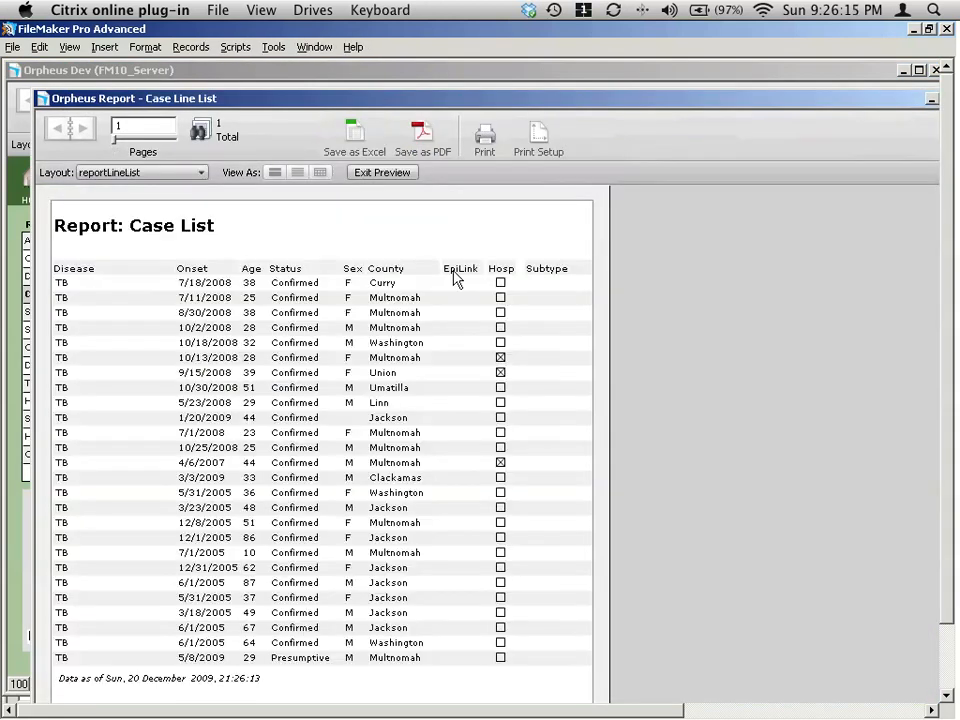
pyautogui.moveTo(288, 105); pyautogui.dragTo(565, 120)
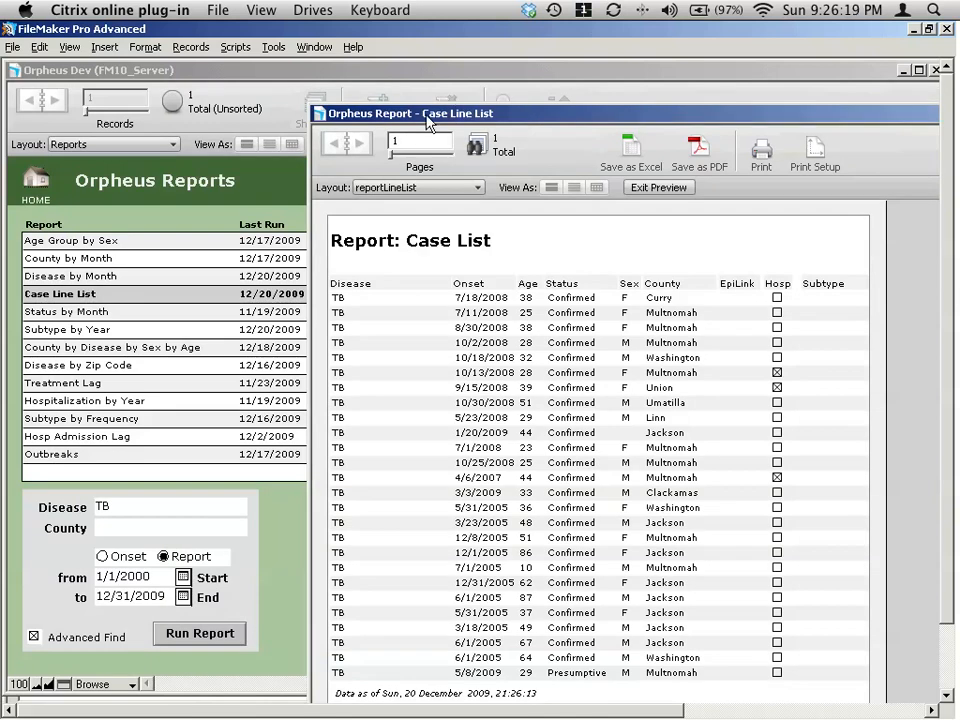
pyautogui.moveTo(430, 118); pyautogui.dragTo(442, 235)
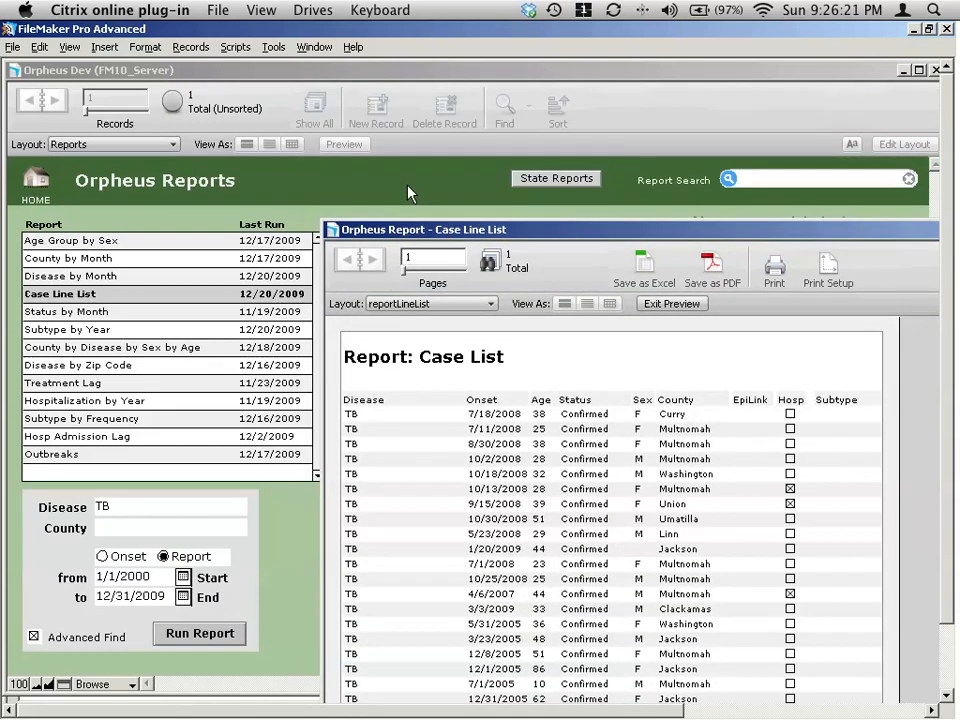
# Step: Return to the Orpheus Reports window, set the disease to E. coli (STEC) and run the Case Line List report
pyautogui.click(246, 232)
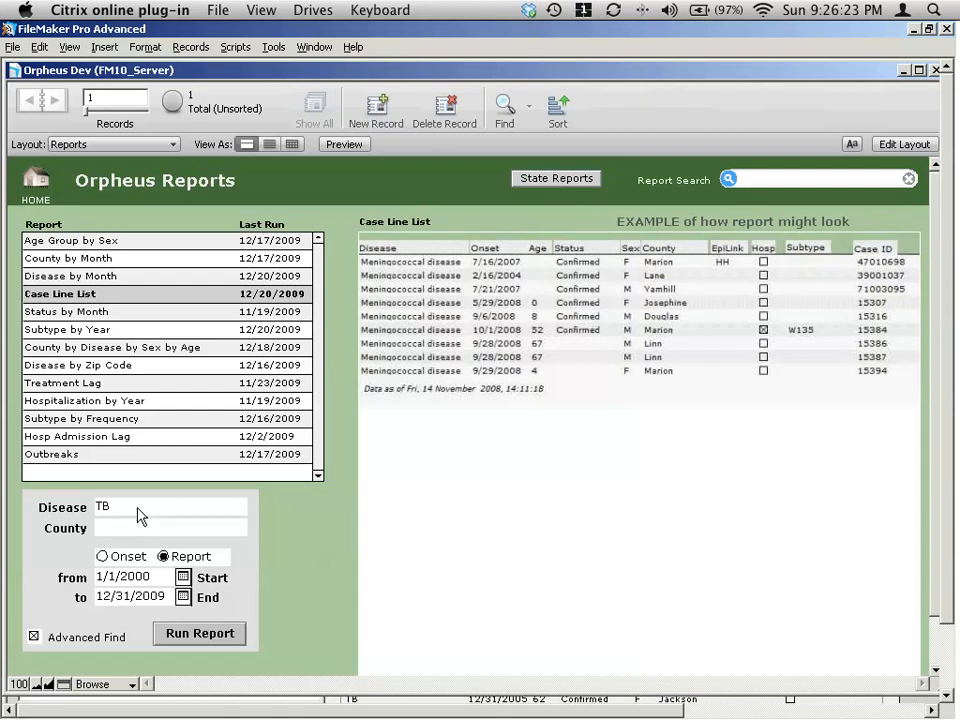
pyautogui.click(140, 515)
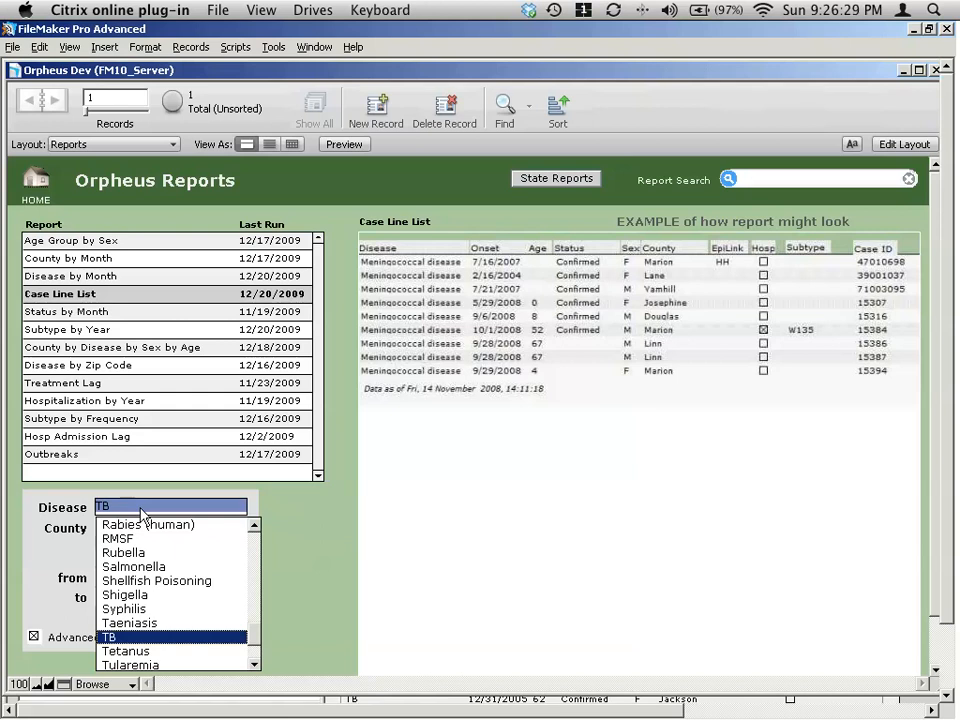
pyautogui.press('e')
pyautogui.press('Tab')
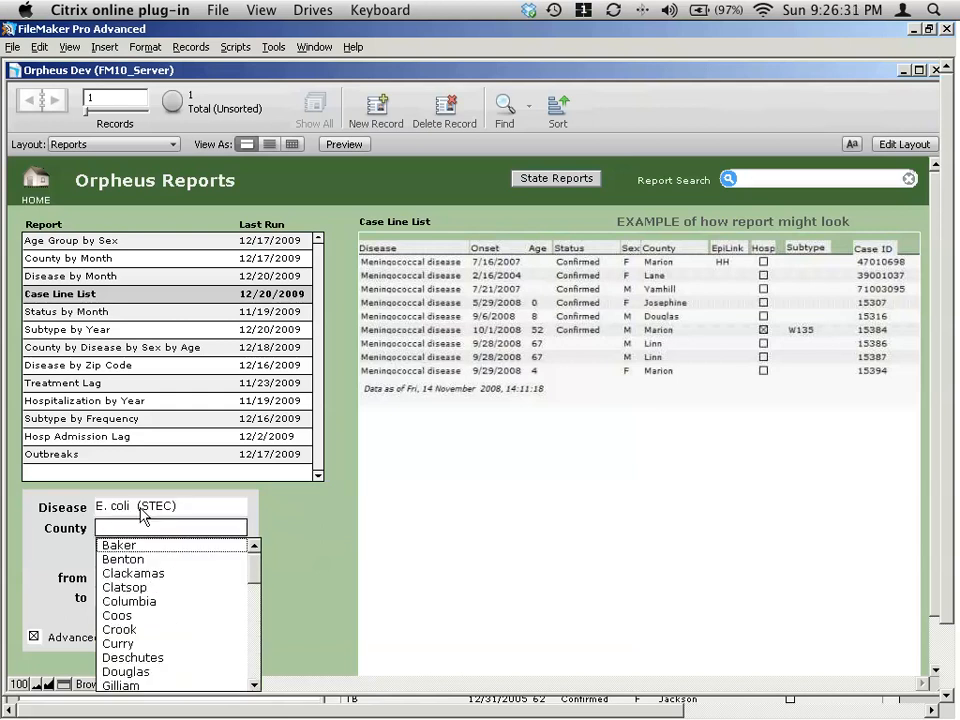
pyautogui.click(213, 560)
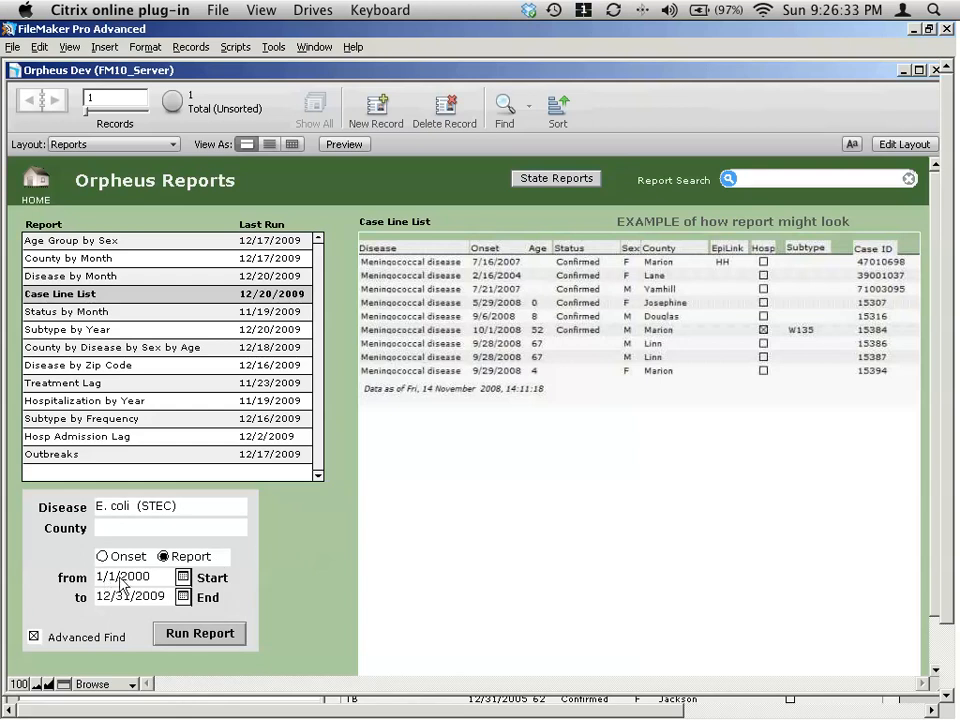
pyautogui.click(197, 636)
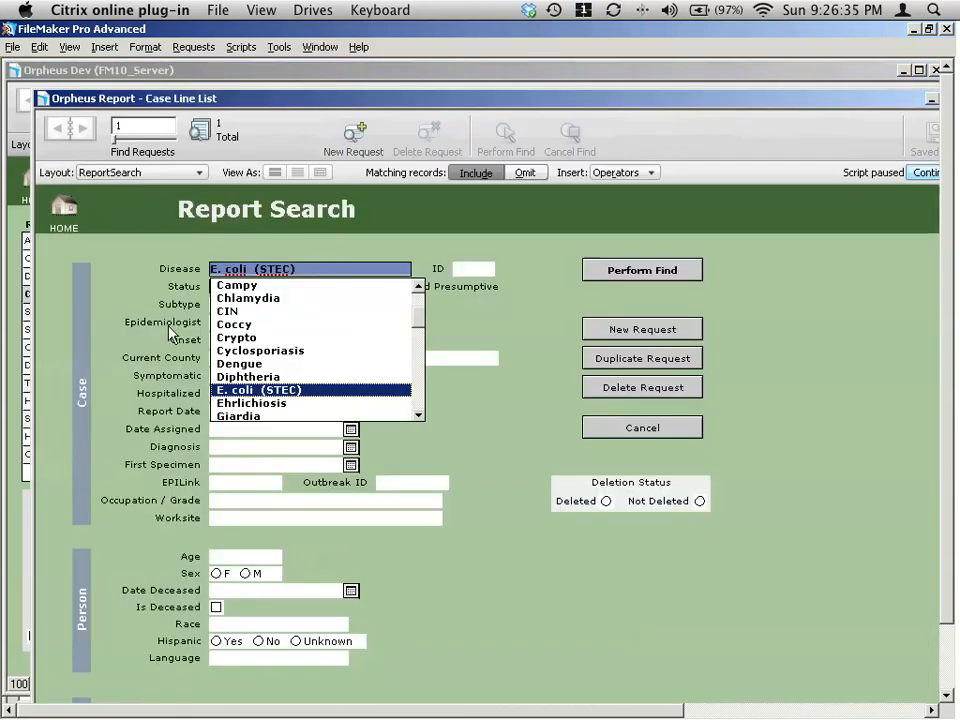
pyautogui.click(671, 278)
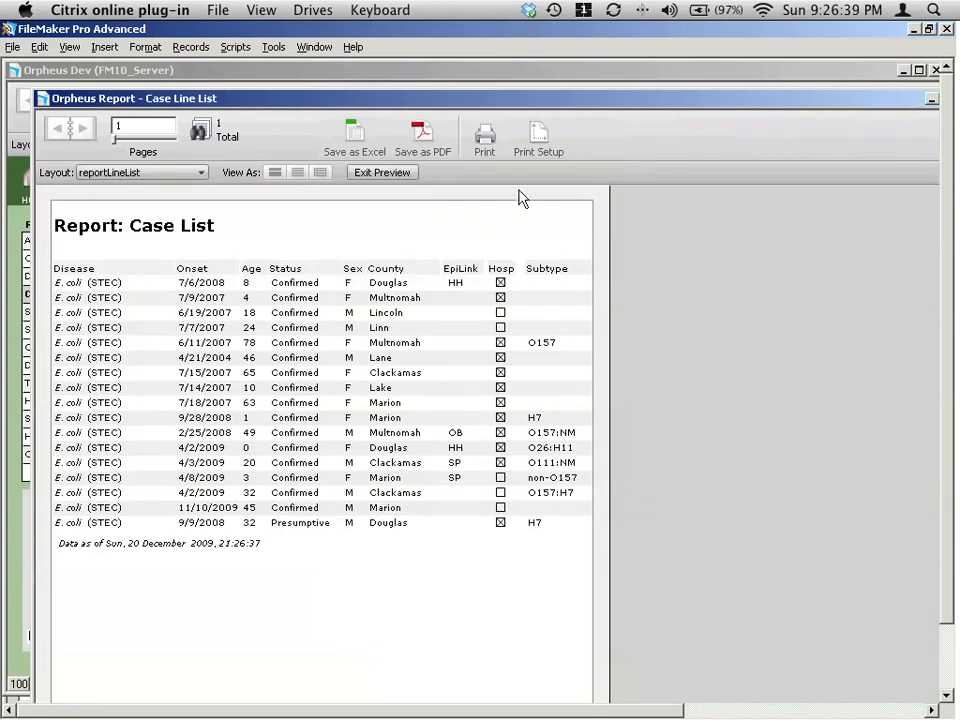
# Step: Minimize the Orpheus Reports window and bring the E. coli (STEC) case line list to the front
pyautogui.click(919, 710)
pyautogui.moveTo(634, 666); pyautogui.dragTo(388, 677)
pyautogui.click(505, 508)
pyautogui.click(657, 476)
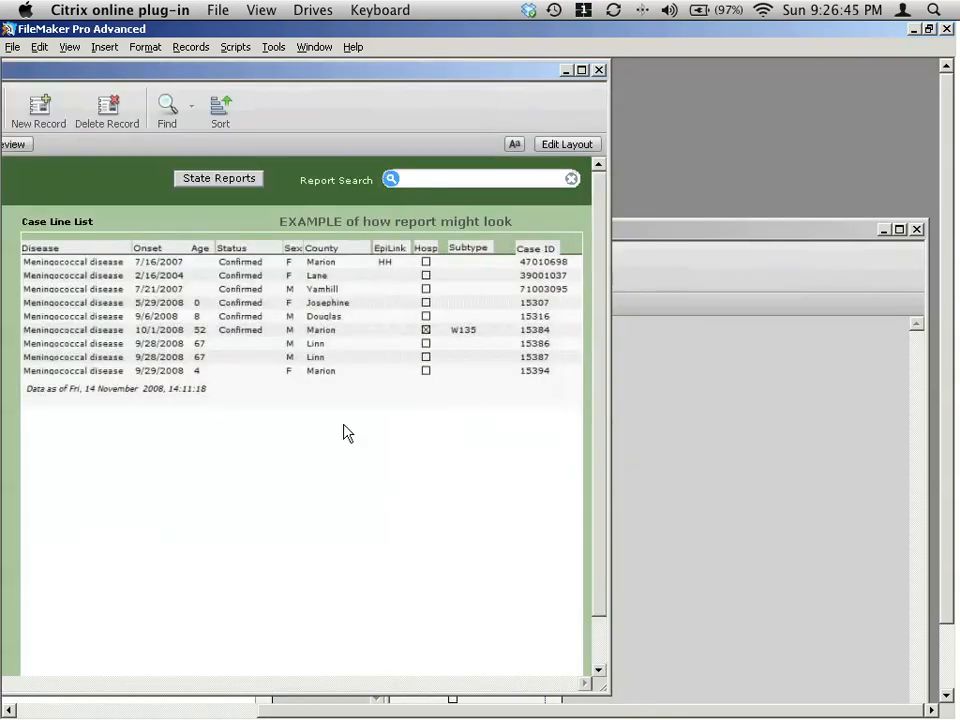
pyautogui.click(567, 71)
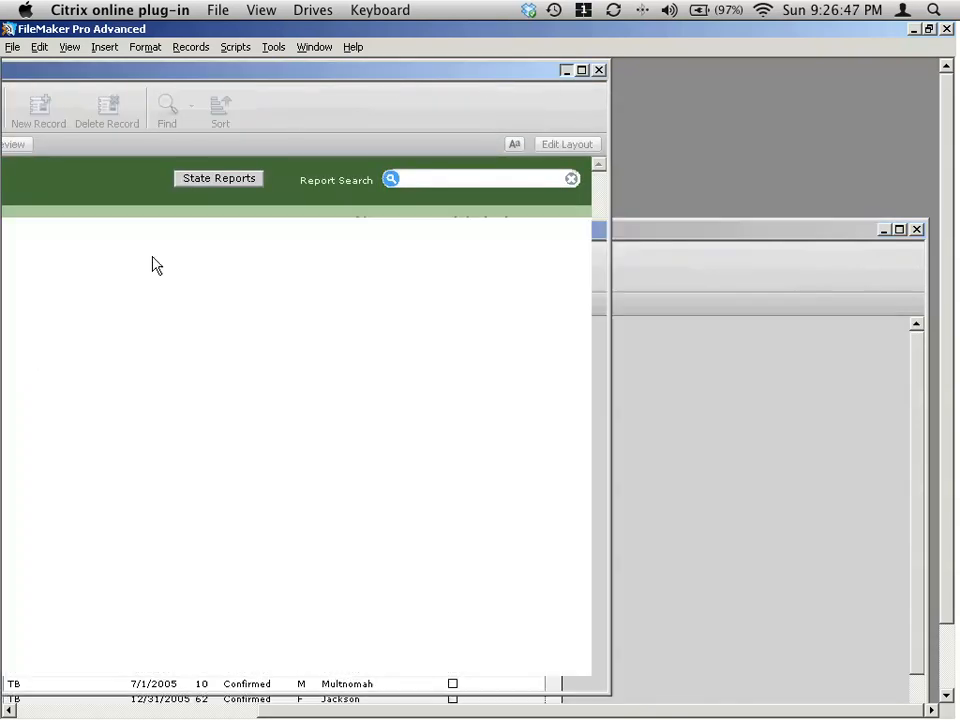
pyautogui.click(189, 106)
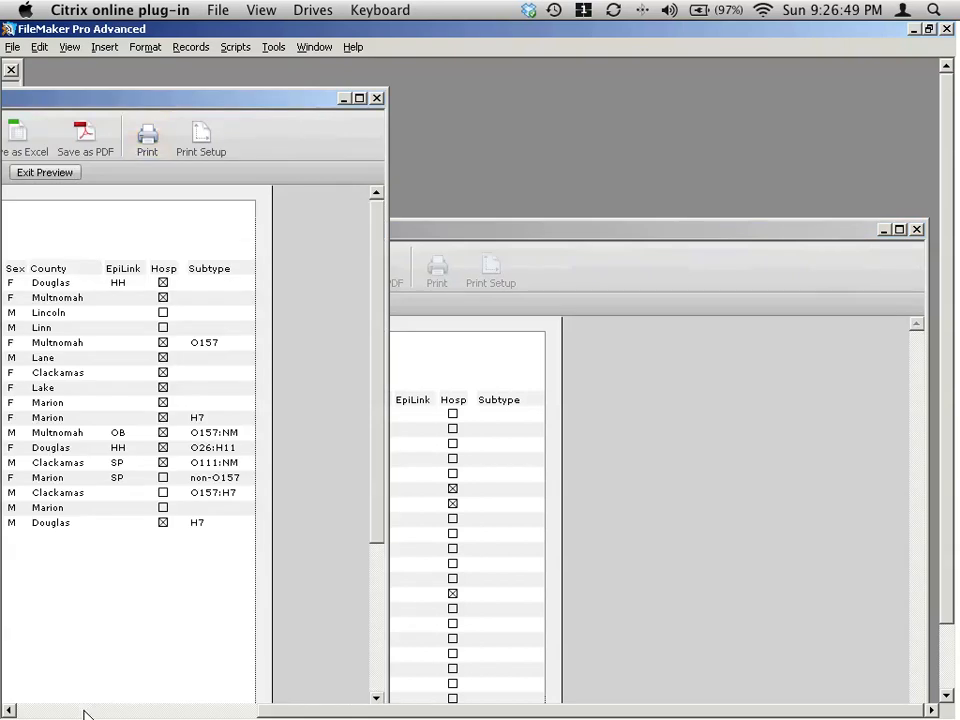
pyautogui.click(175, 711)
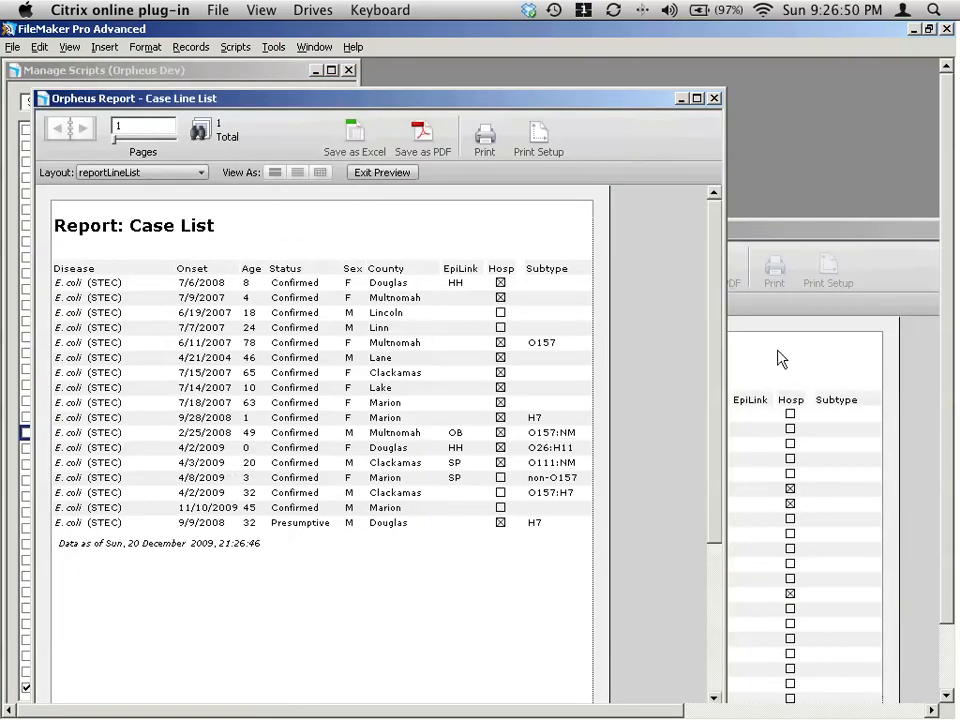
# Step: Bring the TB case line list forward, move it over the E. coli list to compare them, and close the TB window
pyautogui.click(805, 230)
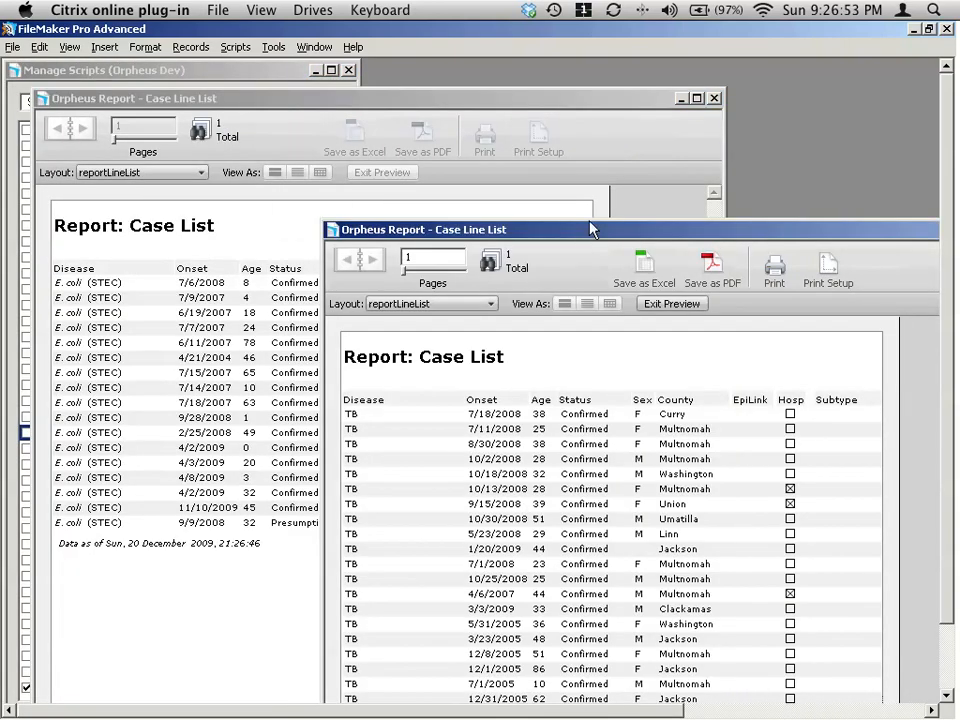
pyautogui.moveTo(583, 236); pyautogui.dragTo(609, 212)
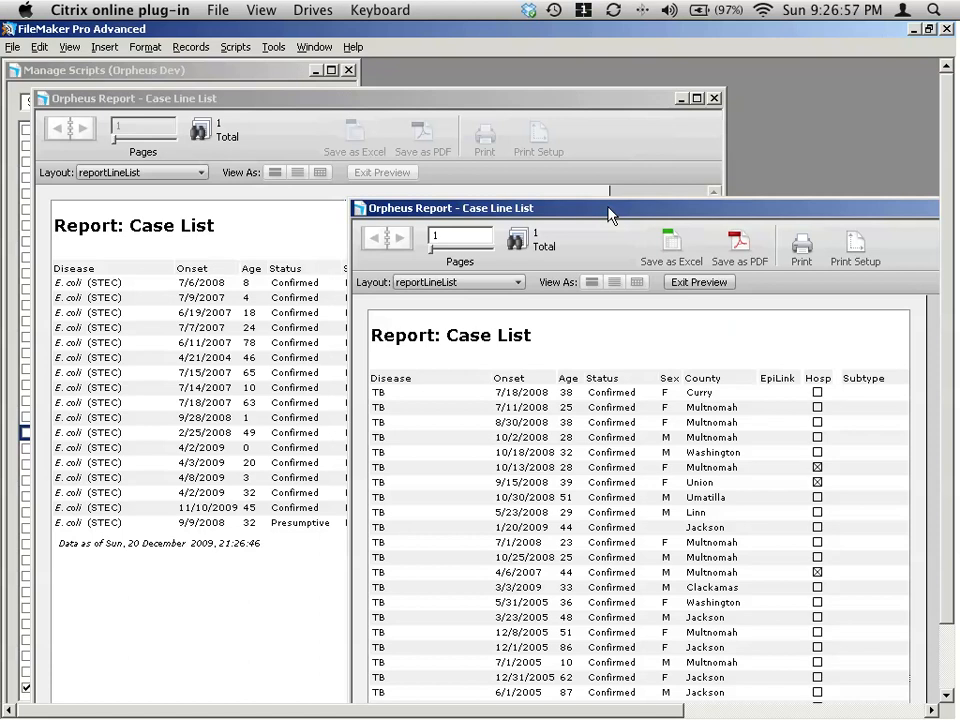
pyautogui.moveTo(609, 214); pyautogui.dragTo(451, 214)
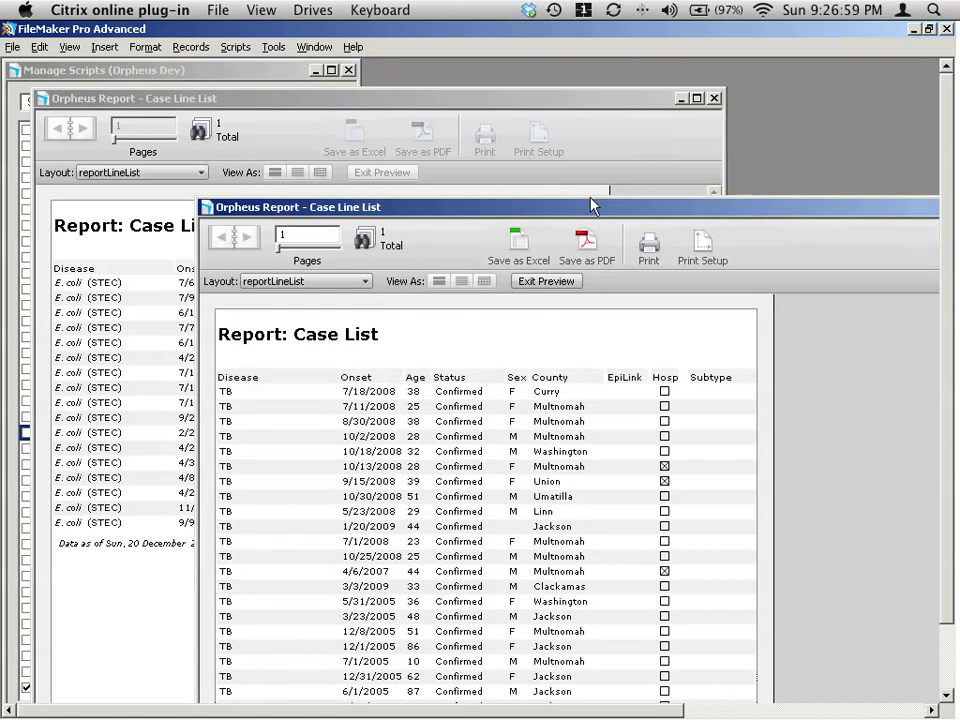
pyautogui.moveTo(596, 210); pyautogui.dragTo(431, 214)
pyautogui.moveTo(750, 220); pyautogui.dragTo(645, 217)
pyautogui.hotkey('ctrl', 'w')
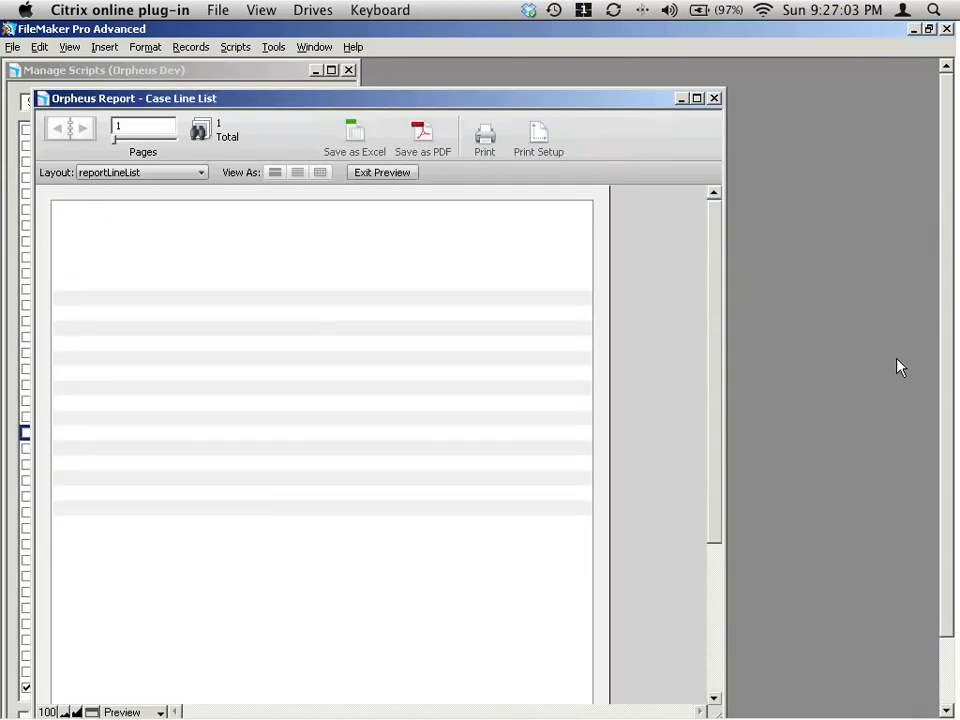